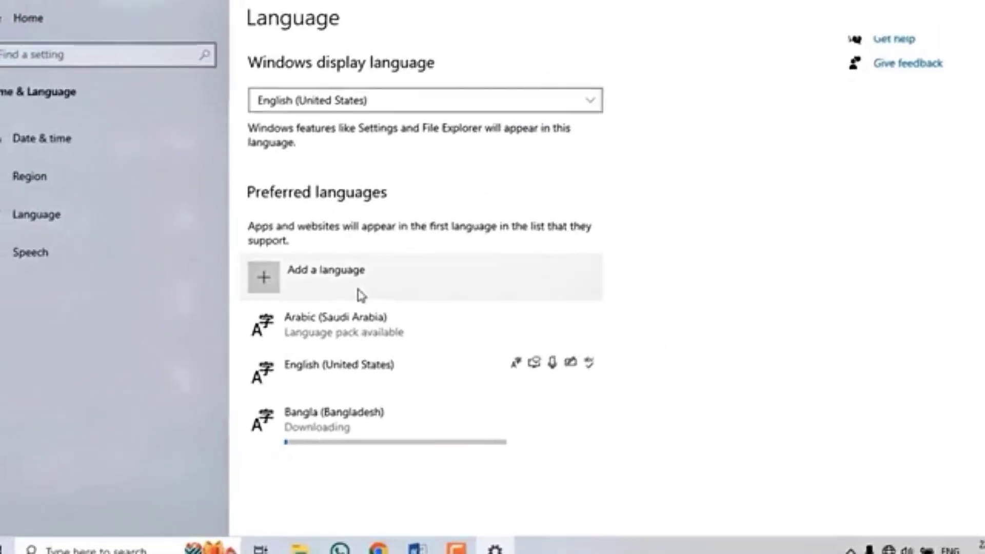
Step: Open the list of languages available to install and browse through it
left_click(228, 318)
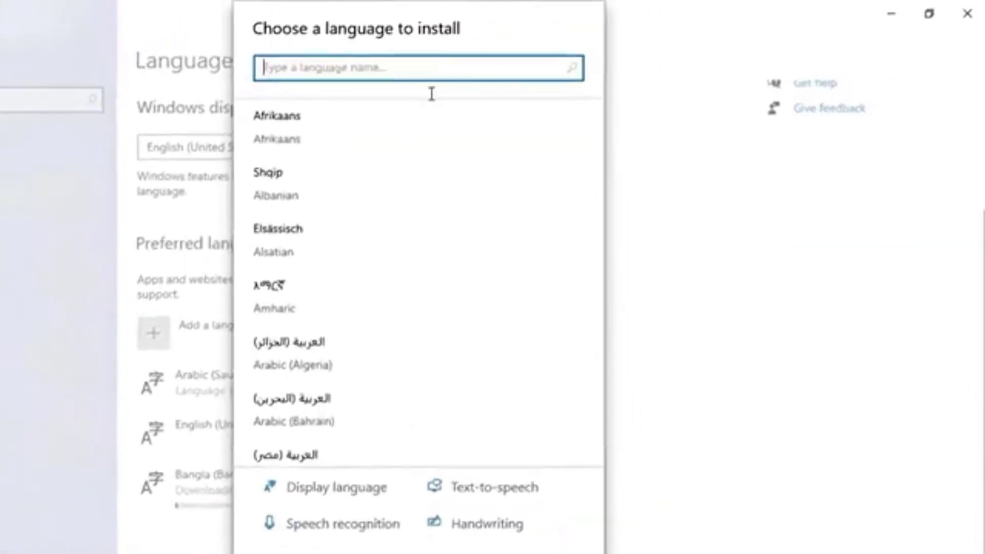
scroll(412, 254, "down", 8)
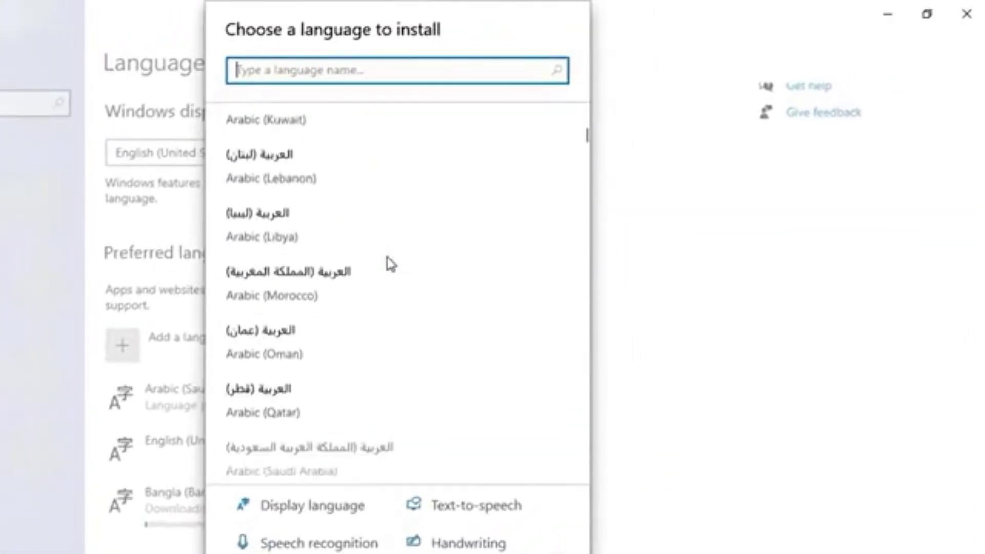
scroll(388, 263, "down", 15)
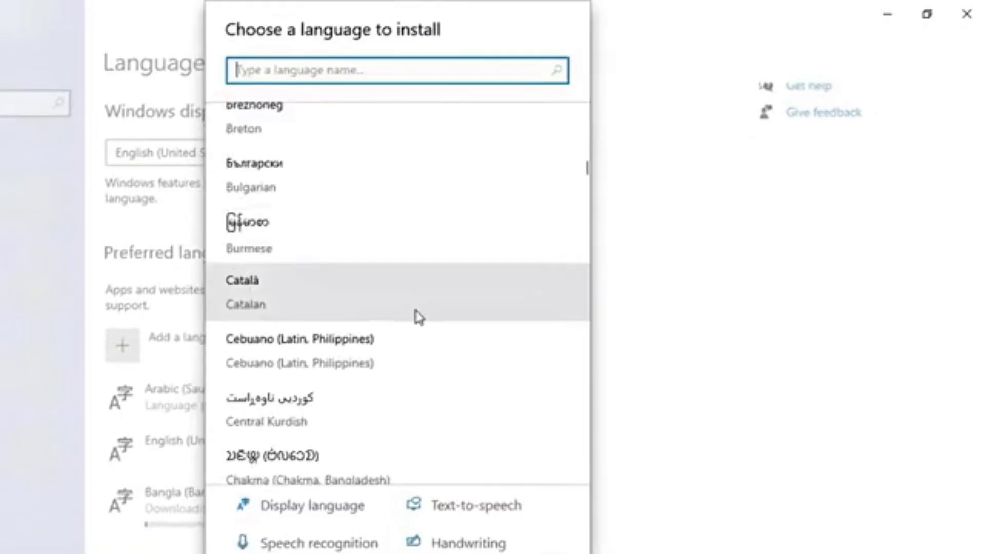
scroll(415, 316, "up", 8)
scroll(411, 310, "up", 15)
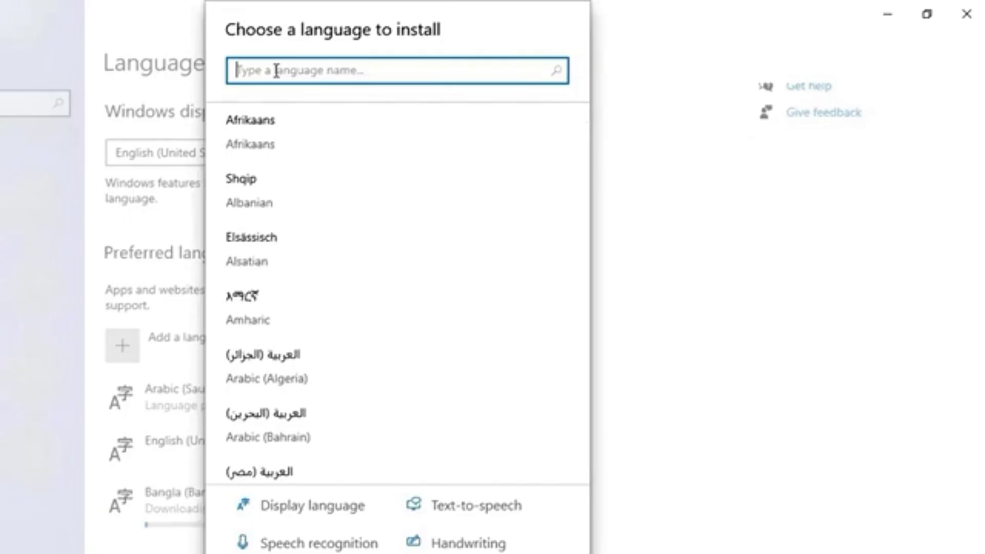
Step: Search for "bang", choose Bengali (India), proceed to its language feature installation and cancel it
type("bang")
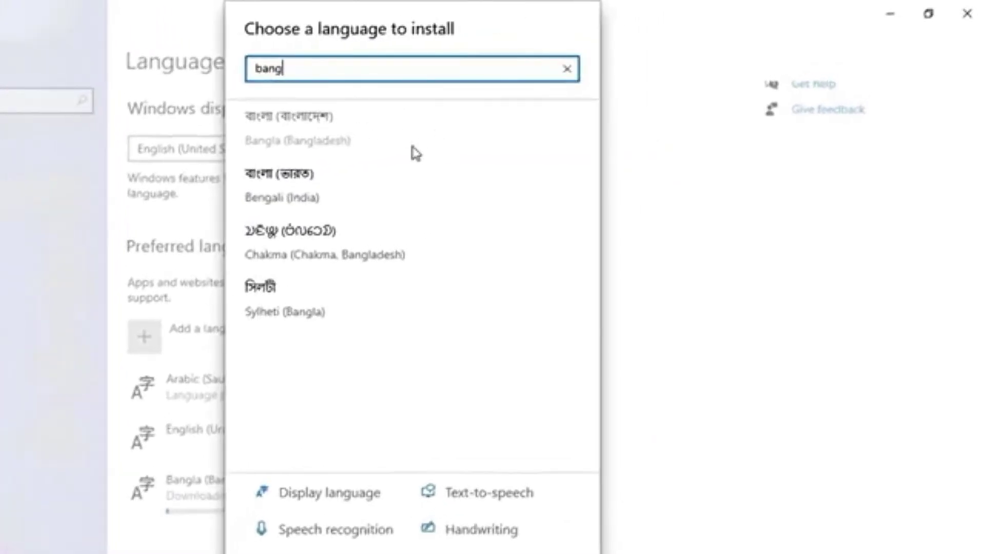
left_click(286, 177)
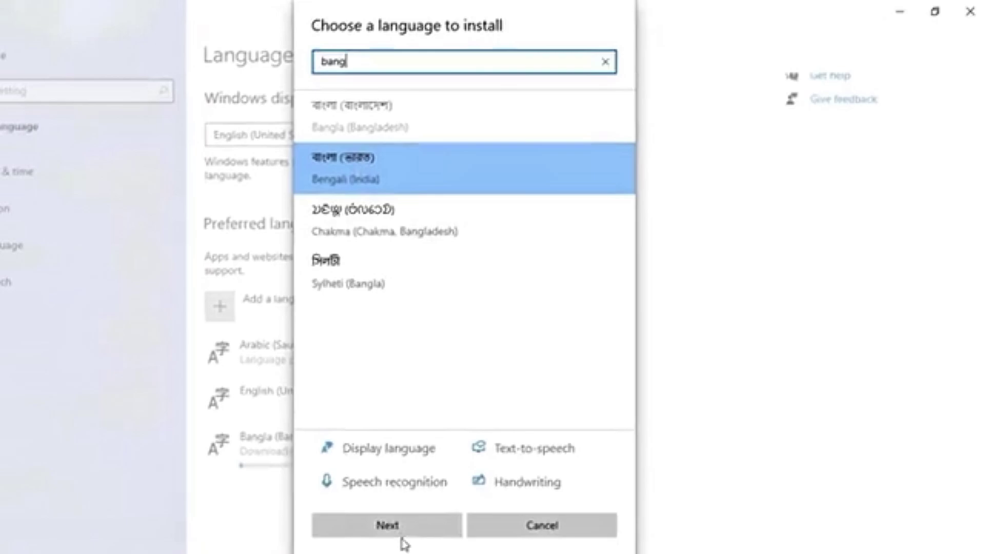
left_click(395, 528)
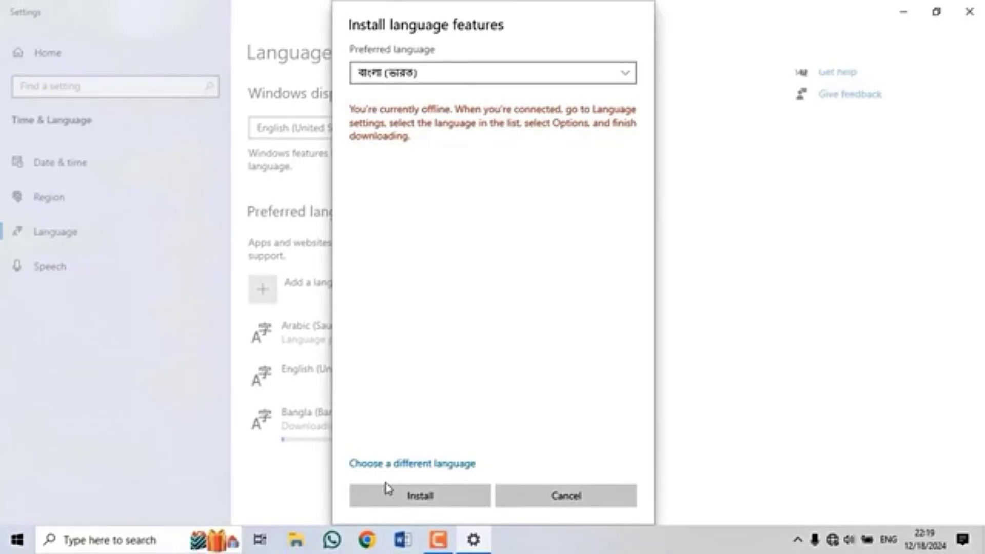
left_click(581, 500)
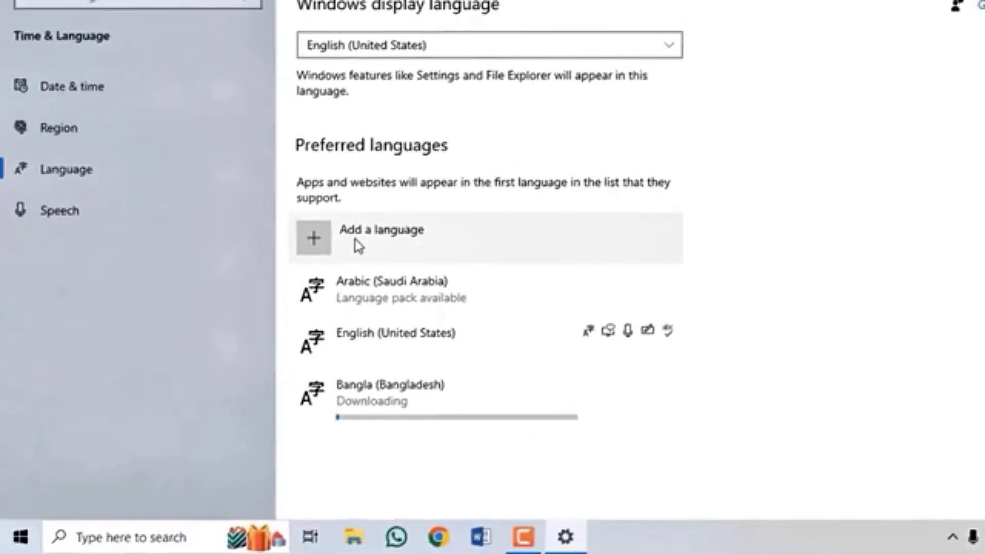
Step: Search the languages available to install for "arabic" and look through the regional variants
left_click(358, 246)
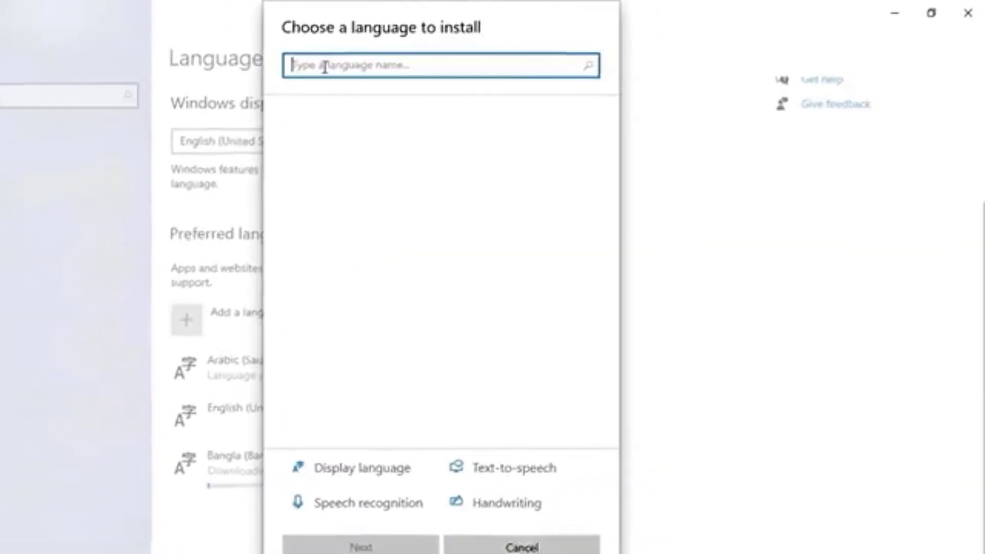
type("arabic")
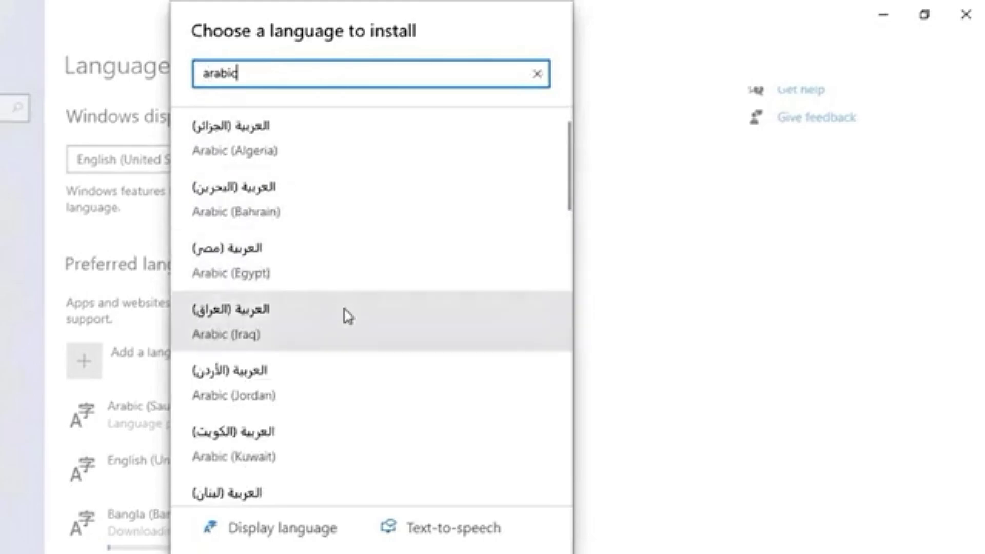
scroll(336, 255, "down", 4)
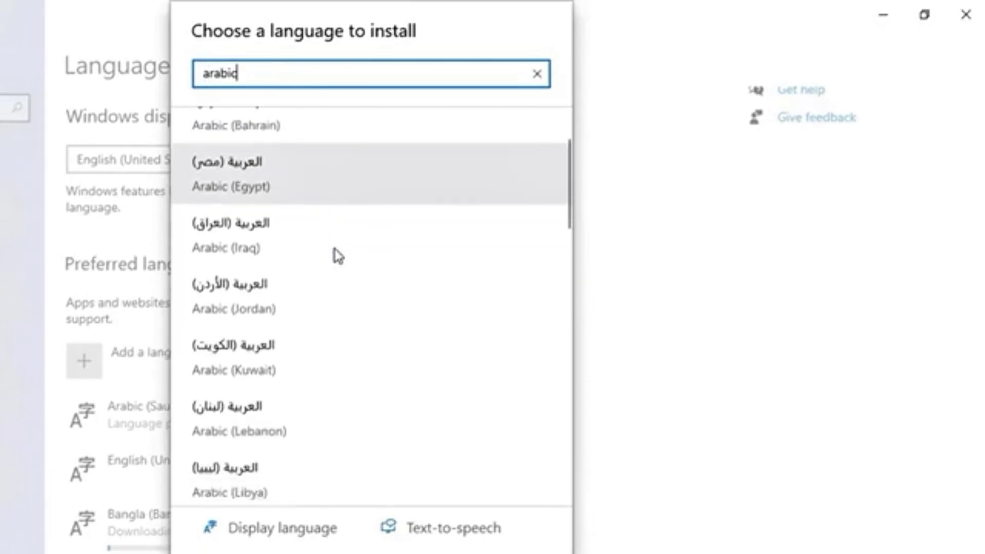
scroll(338, 269, "up", 4)
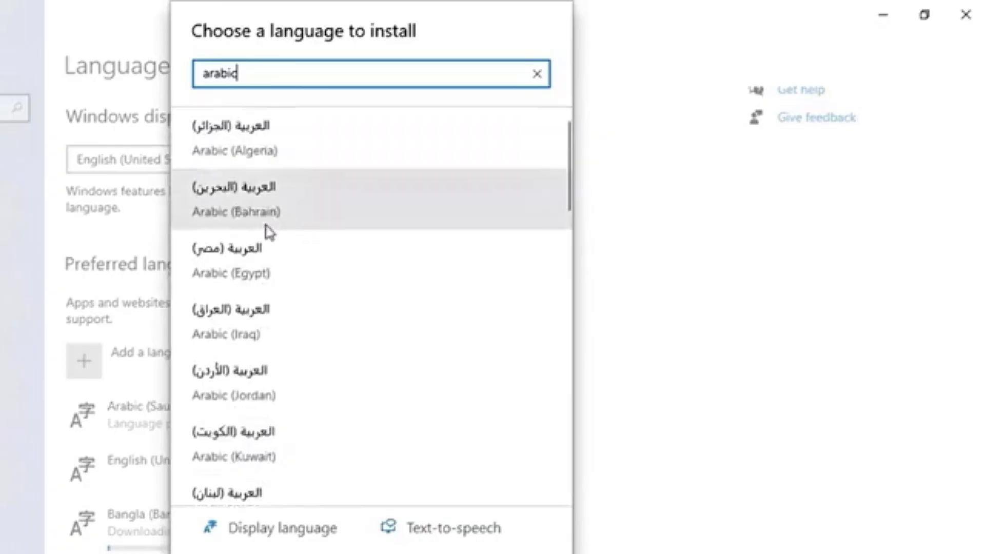
scroll(328, 236, "down", 2)
scroll(334, 270, "down", 3)
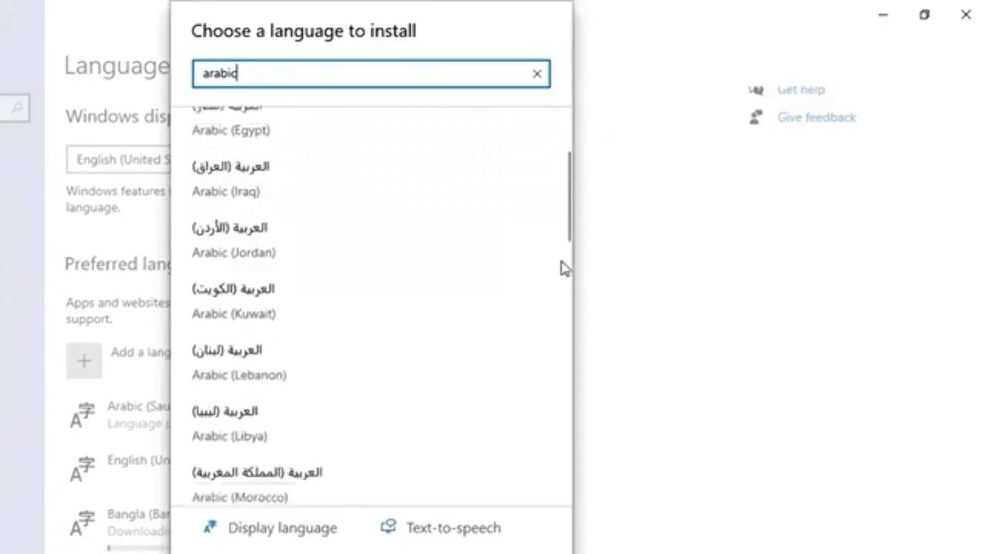
scroll(320, 279, "up", 2)
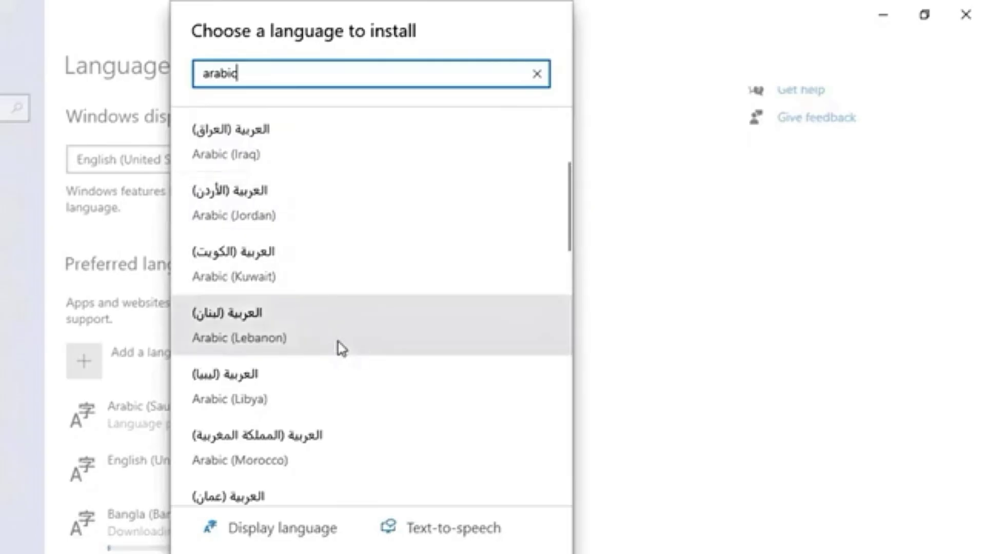
scroll(335, 349, "down", 1)
scroll(365, 311, "up", 3)
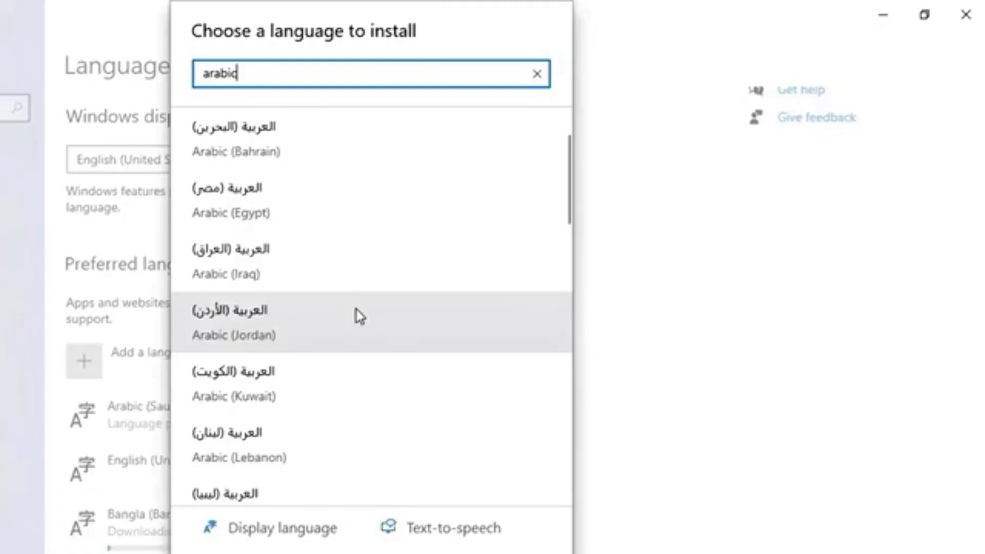
scroll(359, 316, "down", 2)
scroll(324, 400, "down", 3)
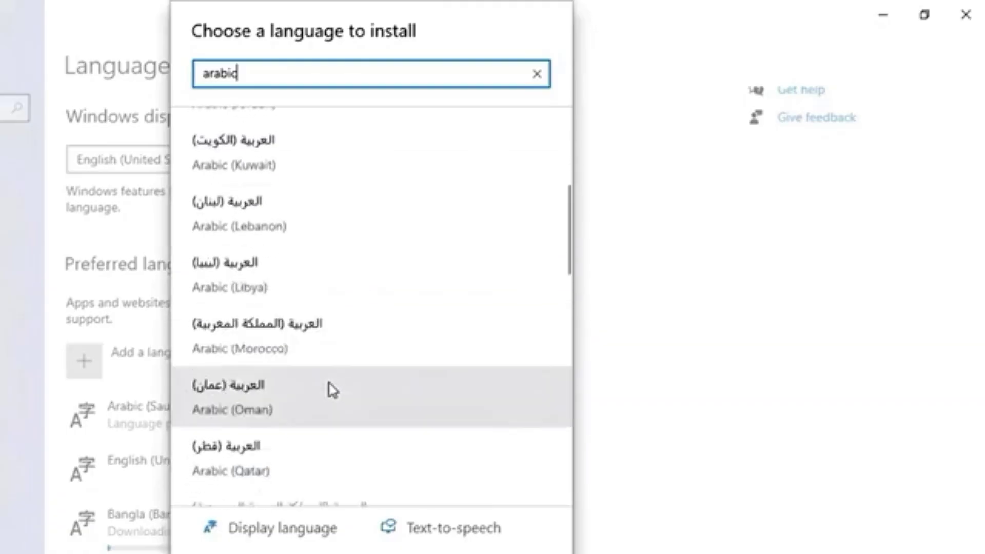
scroll(302, 367, "down", 1)
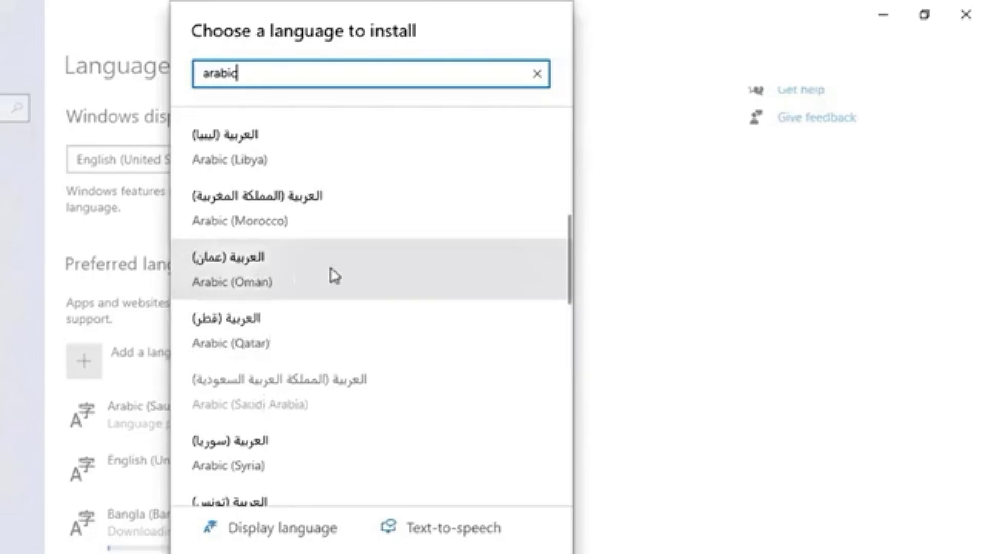
Step: Choose Arabic (Oman), proceed to its language feature installation and cancel it
left_click(290, 277)
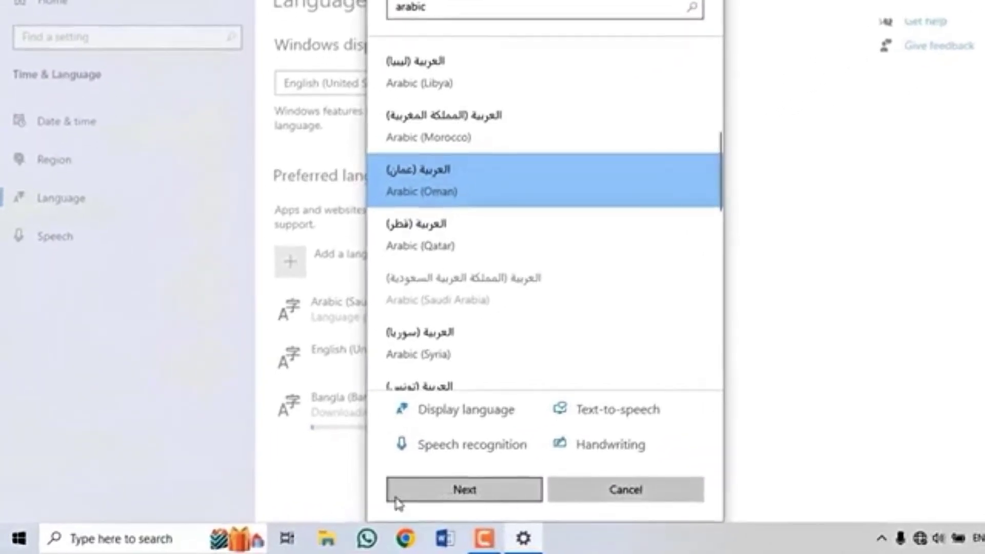
left_click(491, 497)
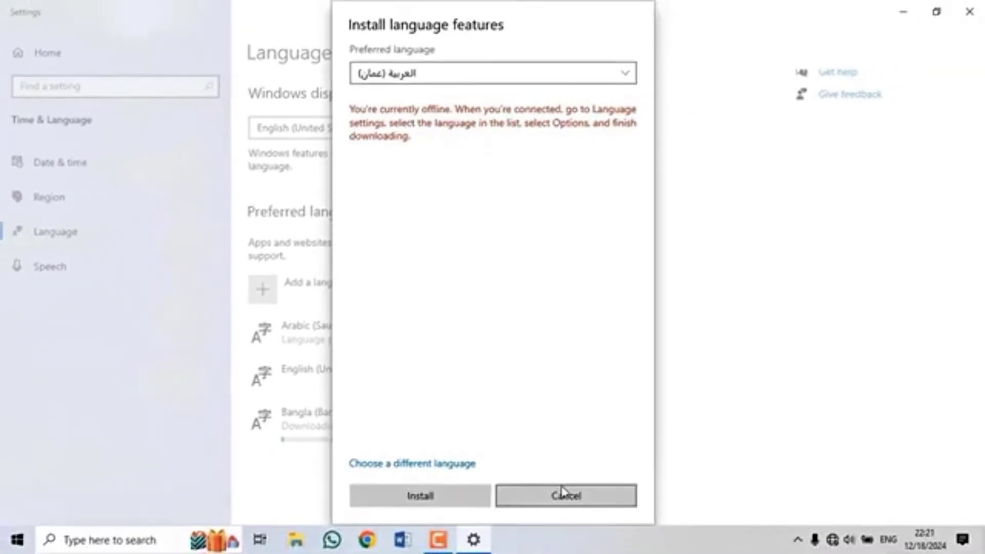
left_click(563, 494)
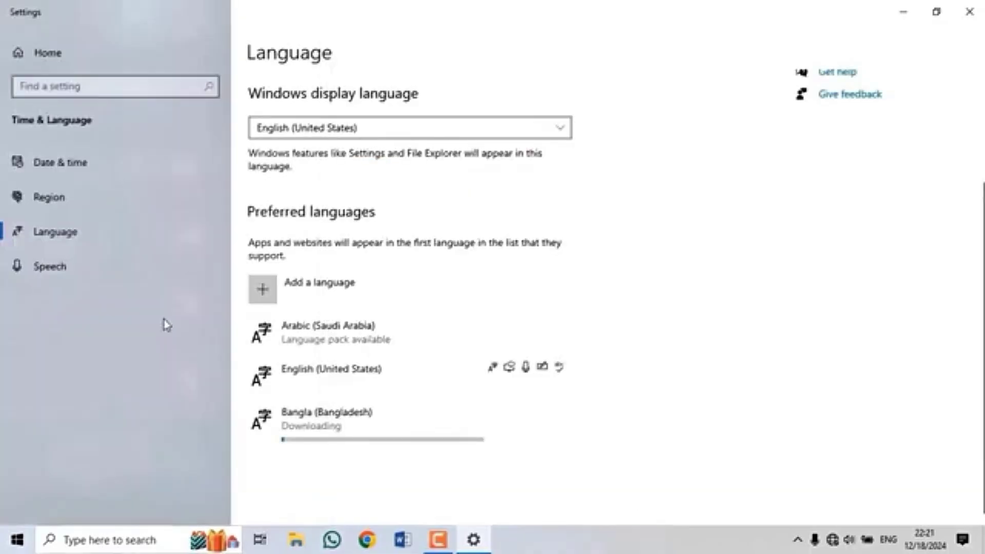
Step: Close the language settings, open Notepad and move its window higher on the desktop
left_click(979, 20)
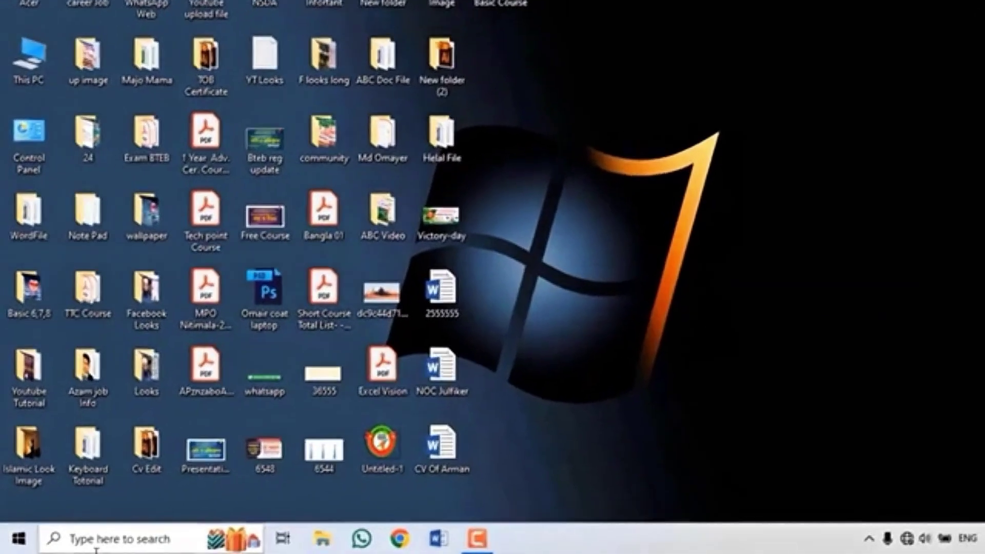
left_click(116, 540)
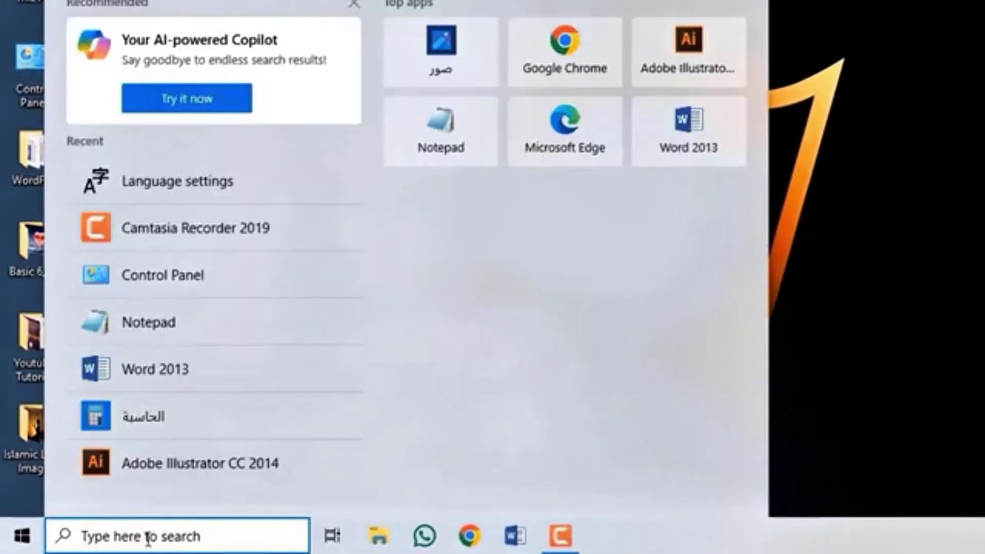
type("notepad")
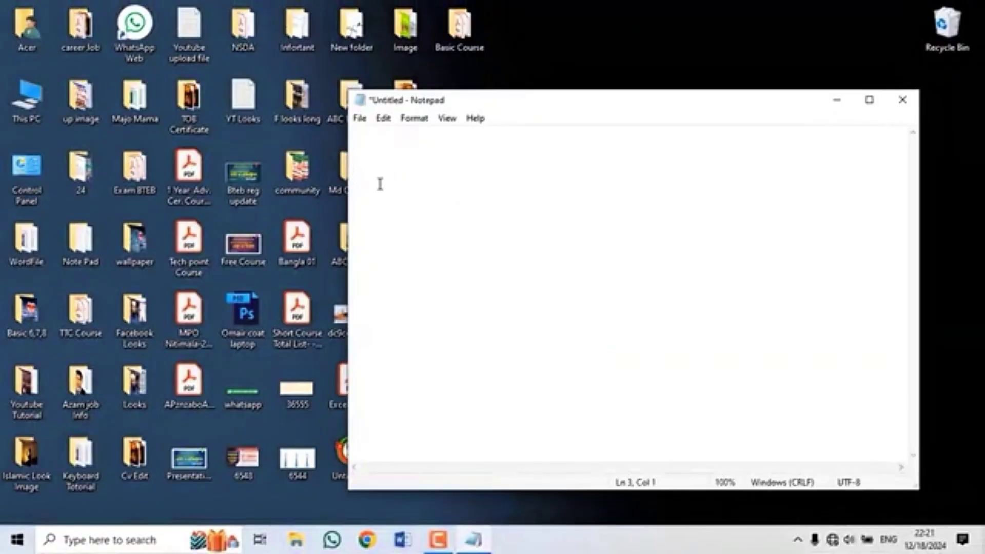
left_click_drag(583, 102, 509, 35)
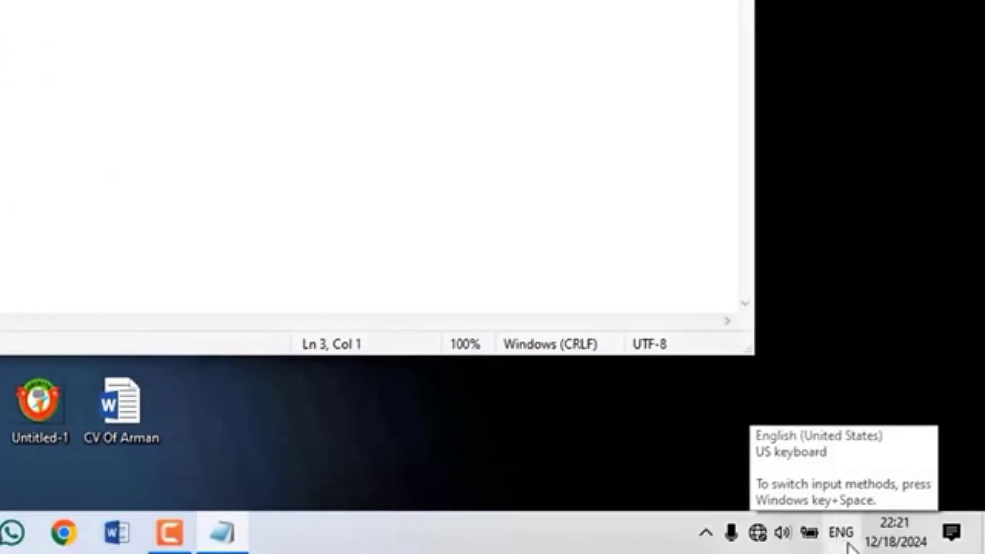
Step: View the available input languages, keep English (United States), and enter "hhashfdoaefoio" in the document followed by two line breaks
left_click(843, 544)
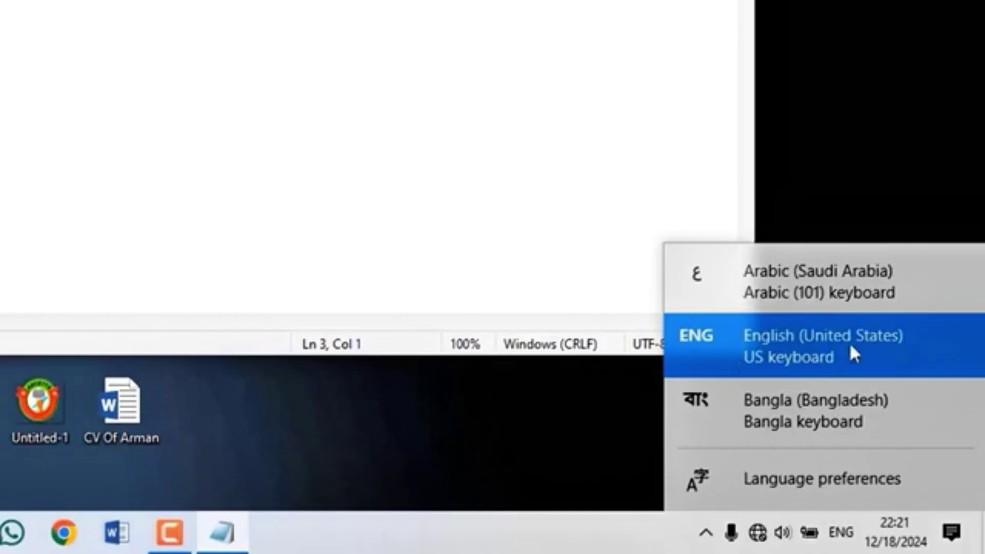
left_click(31, 0)
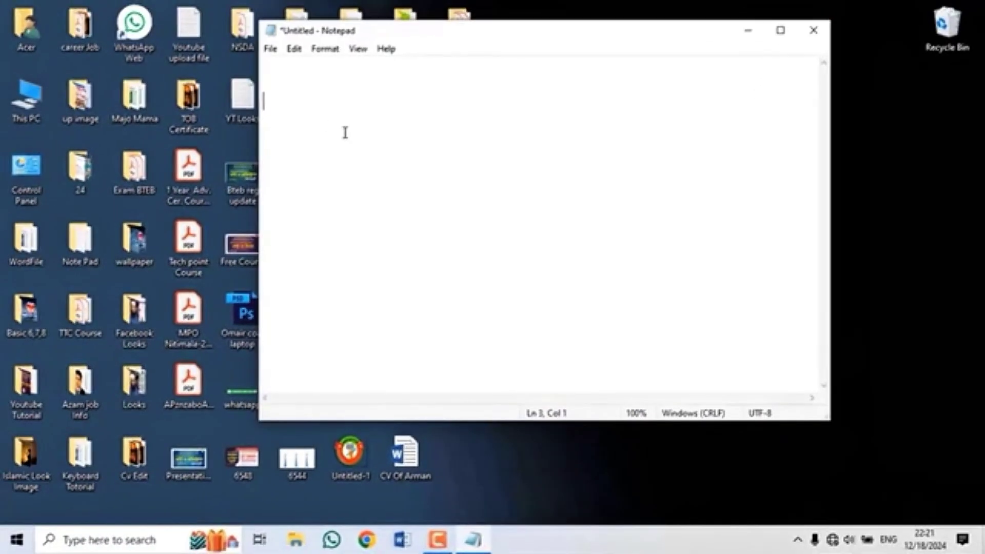
type("hhashfdoaefoio")
key("Return")
key("Return")
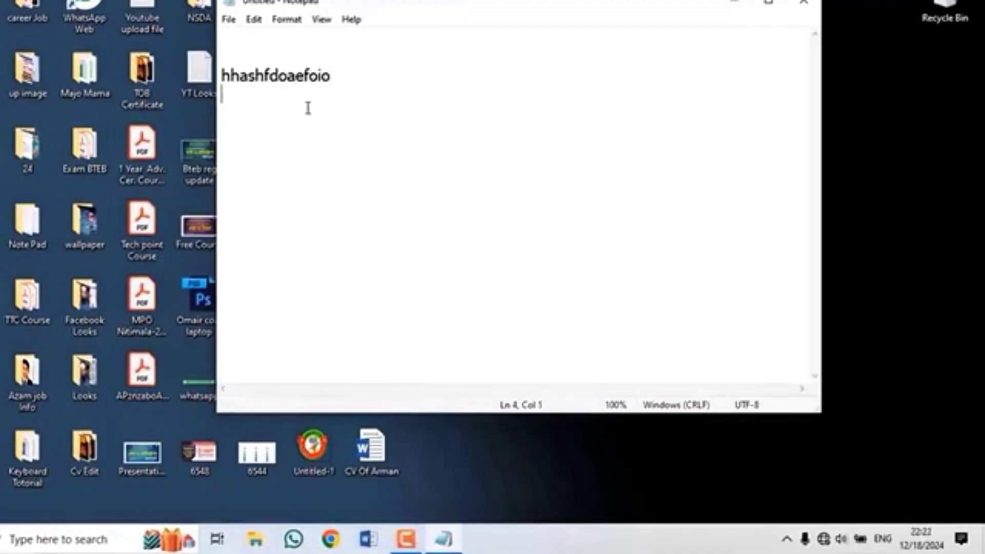
Step: Switch the input language to Arabic (Saudi Arabia) and enter "اابسشابستنشابتنس اشعهخعث889شفغ8شصلااسش" below the English line
key("super+space")
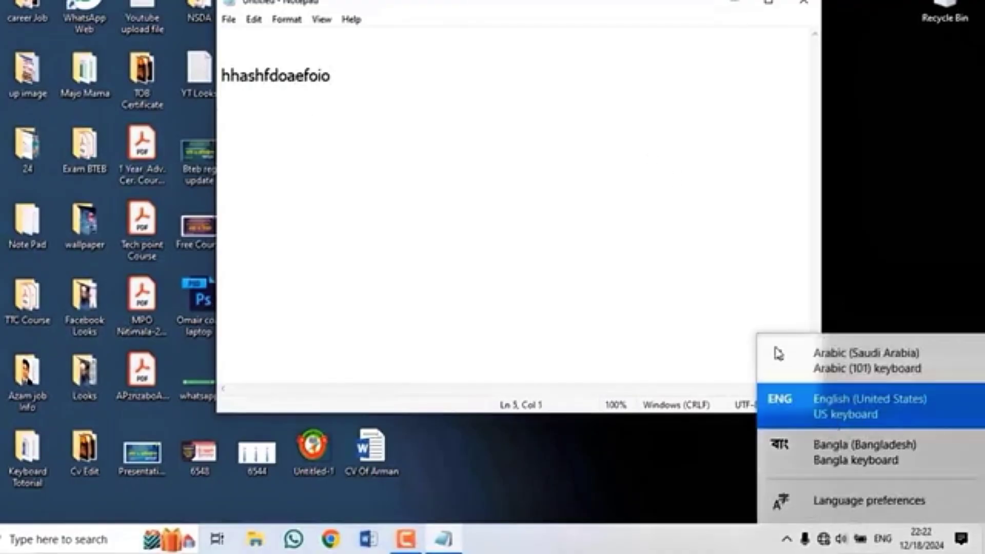
left_click(854, 366)
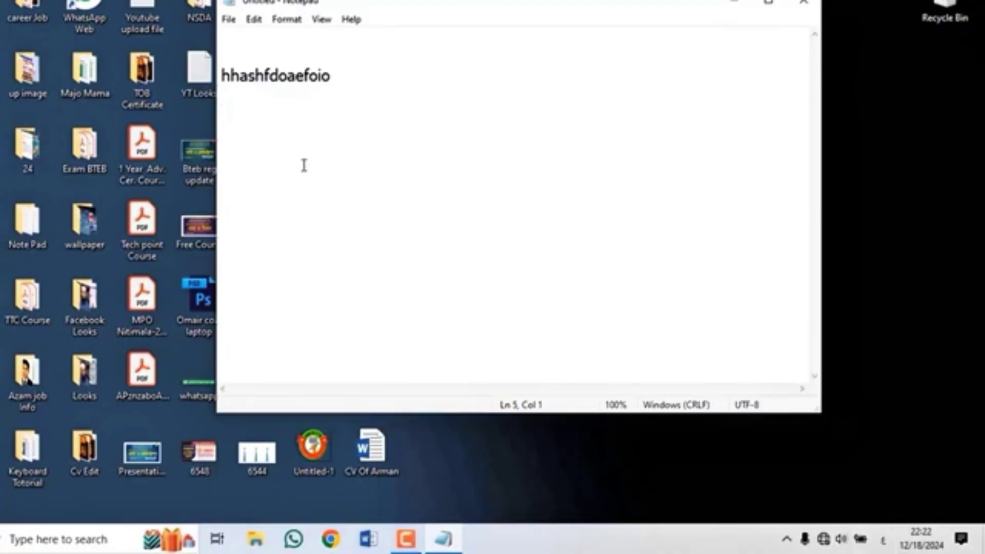
type("ابسشابستنشابتنس اش")
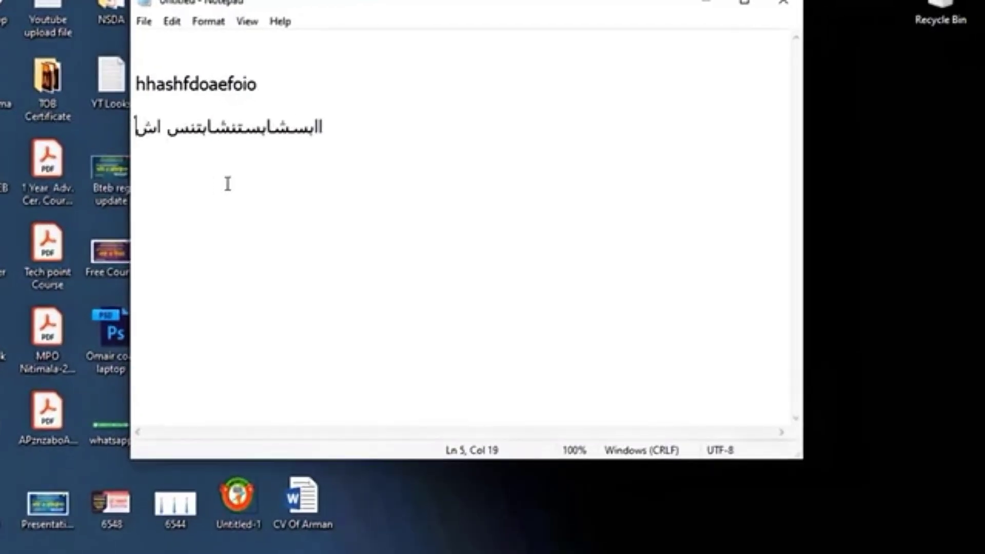
type("عهخعث889شعغ8شصلااسش")
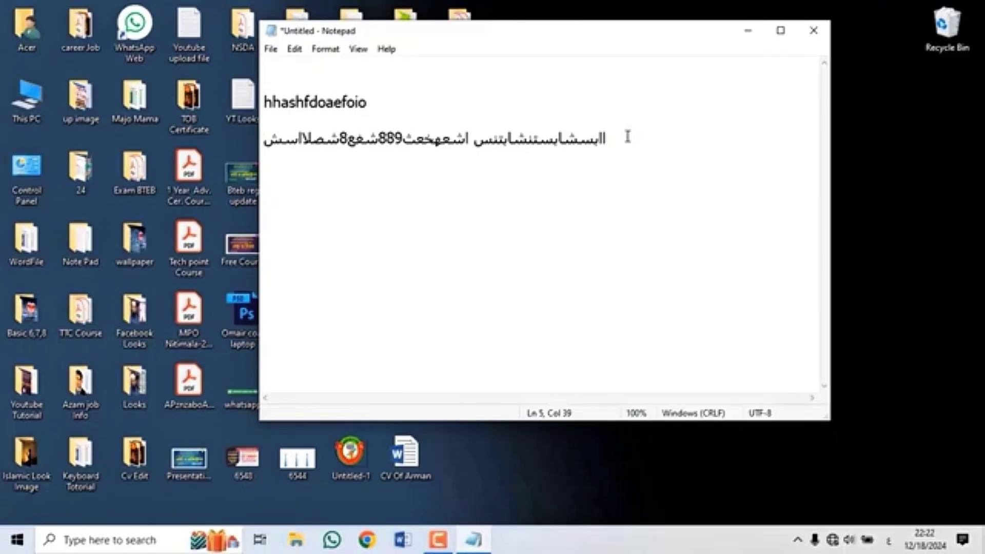
Step: Add three line breaks after the Arabic text and switch the input language to Bangla (Bangladesh)
key("Return")
key("Return")
key("Return")
key("super+space")
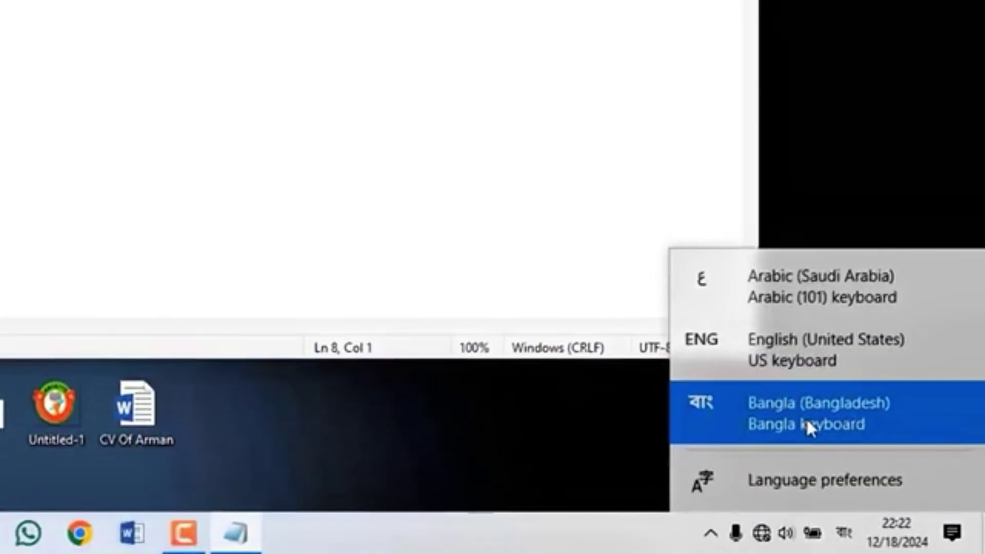
left_click(836, 418)
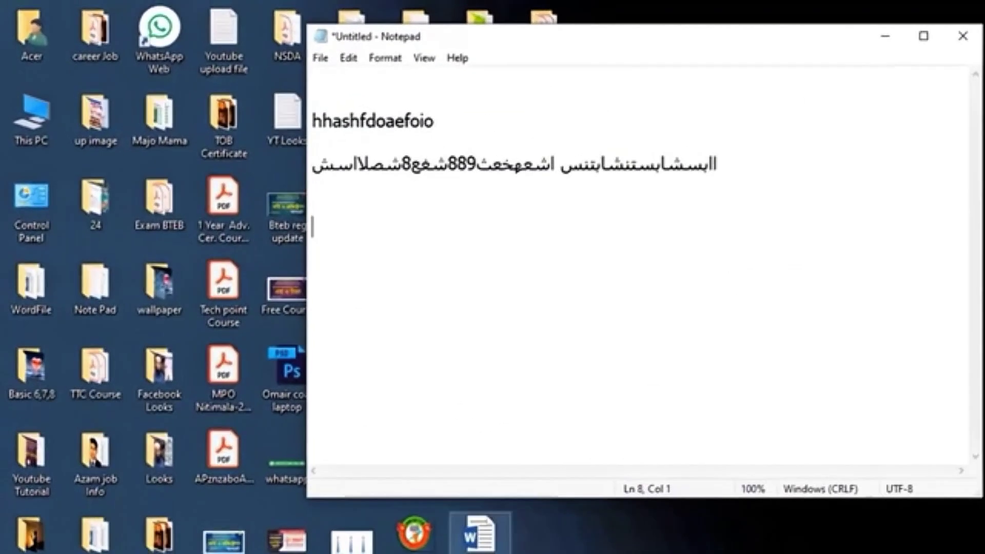
key("BackSpace")
type("েআম")
key("BackSpace")
key("BackSpace")
key("BackSpace")
key("BackSpace")
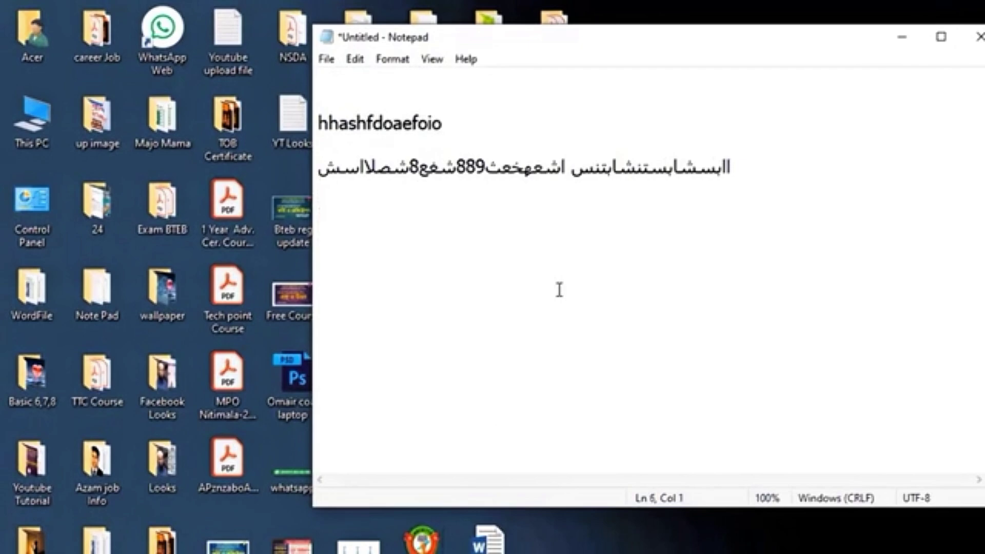
Step: Enter the Bangla text "আমার সোনার বাংলা" on a new line below the Arabic text
key("Return")
type("ে")
key("BackSpace")
type("আমার ে")
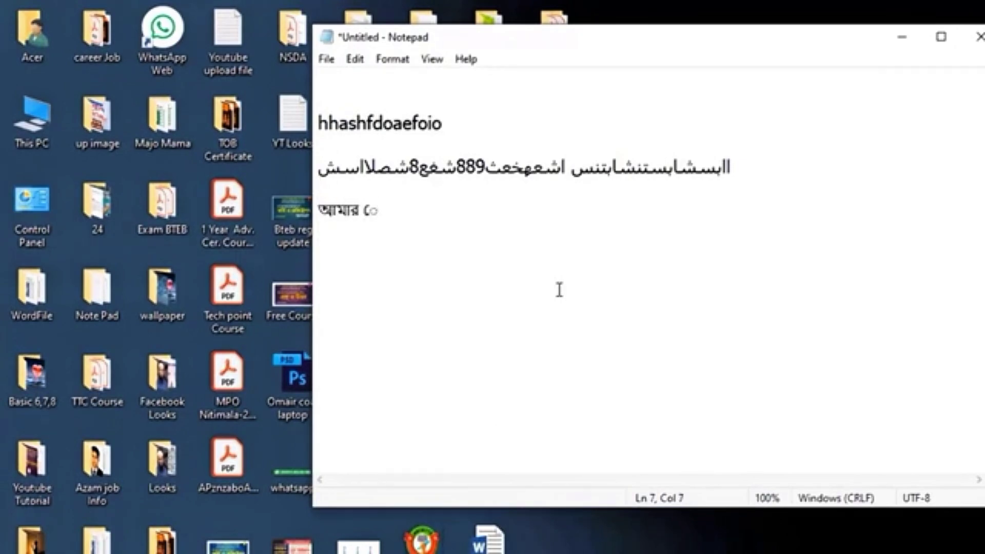
key("BackSpace")
type("সোনার বাংলা")
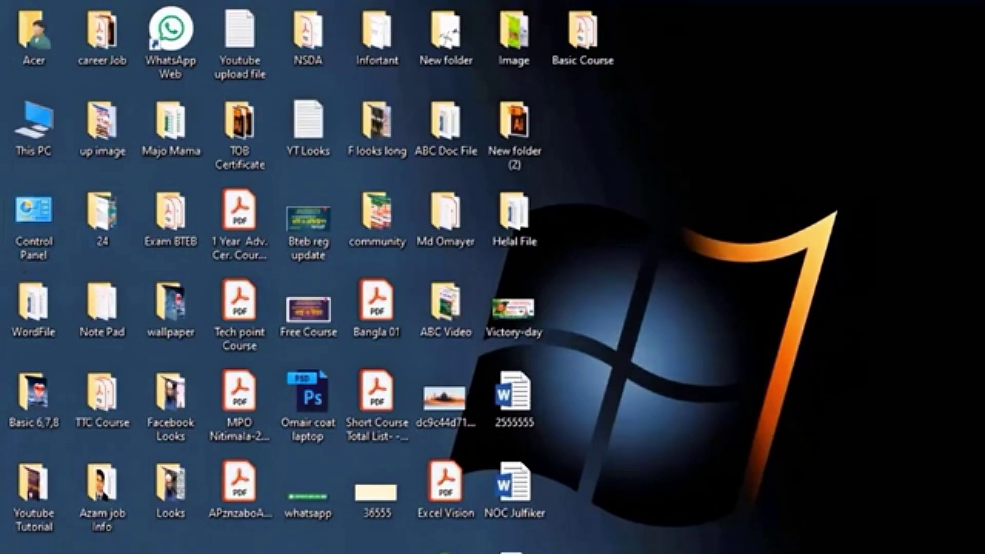
Step: Search Windows for "ontr" and open Control Panel from the results
key("super")
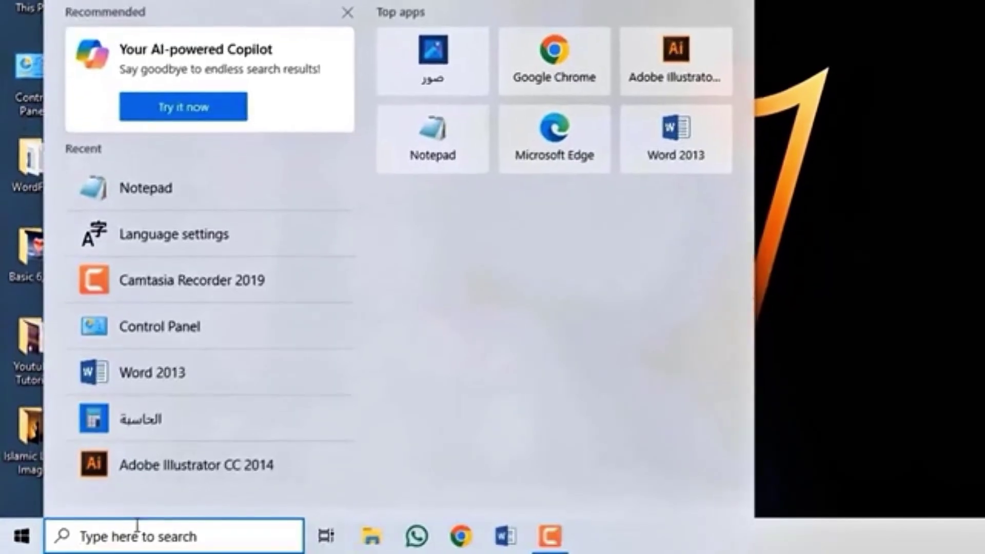
type("ontr")
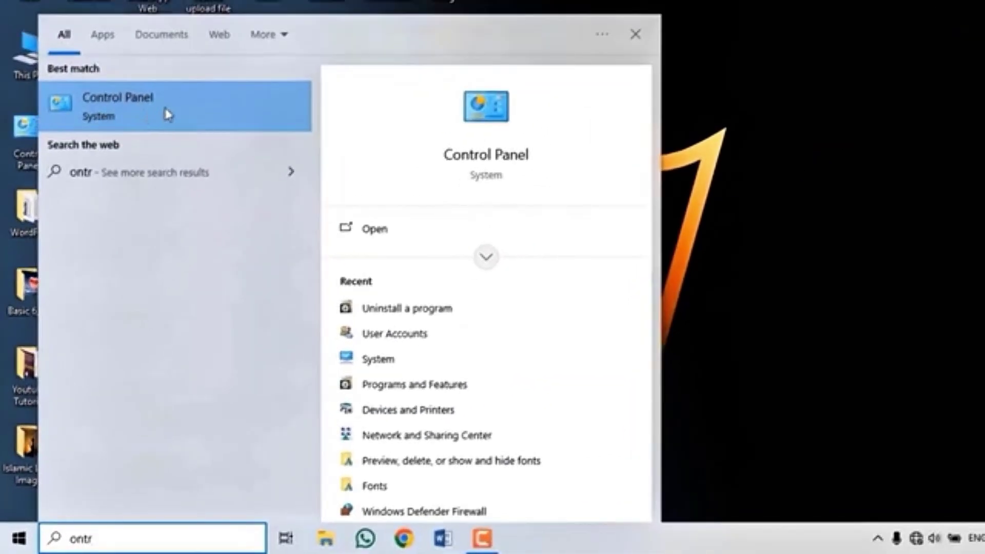
left_click(112, 110)
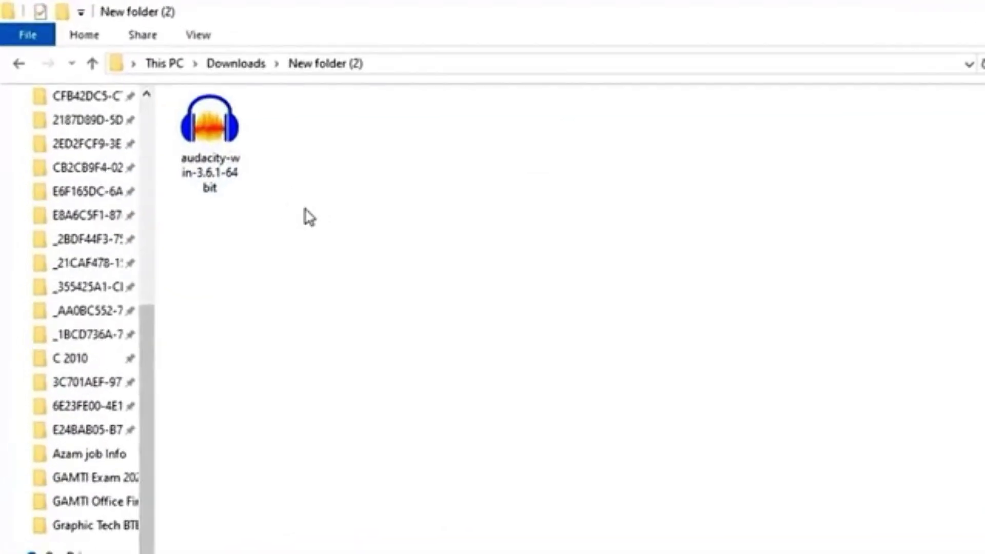
Step: Run the audacity-win-3.6.1-64bit installer as administrator and accept English as the setup language
double_click(205, 134)
right_click(205, 134)
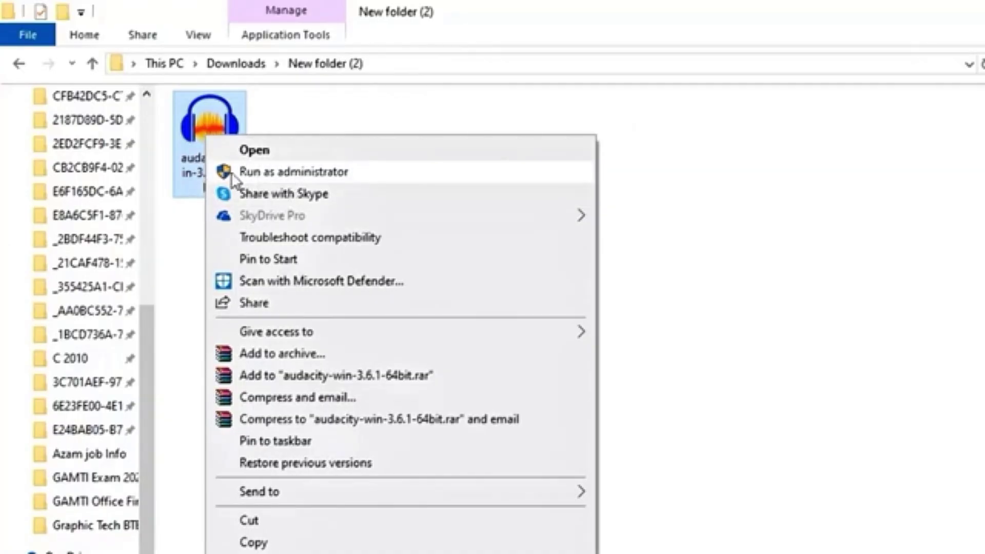
left_click(295, 174)
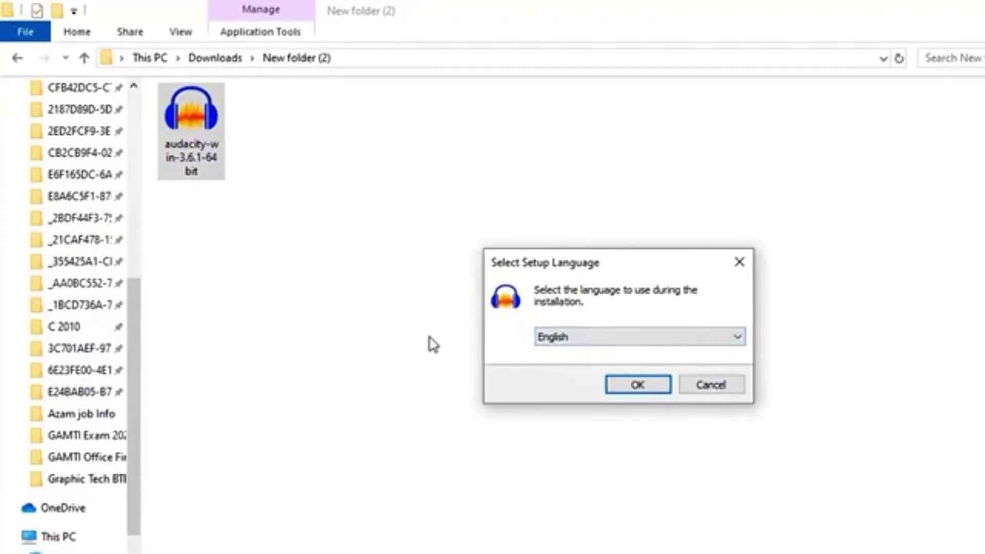
left_click(639, 389)
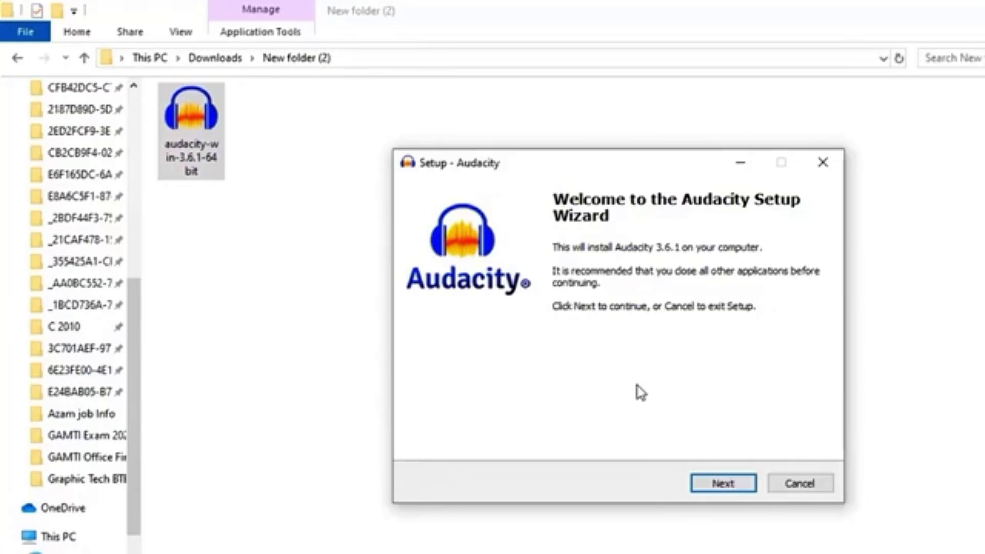
Step: Install Audacity into C:\Program Files\Audacity with a desktop shortcut, and finish the setup with Launch Audacity enabled
left_click(730, 487)
left_click(728, 486)
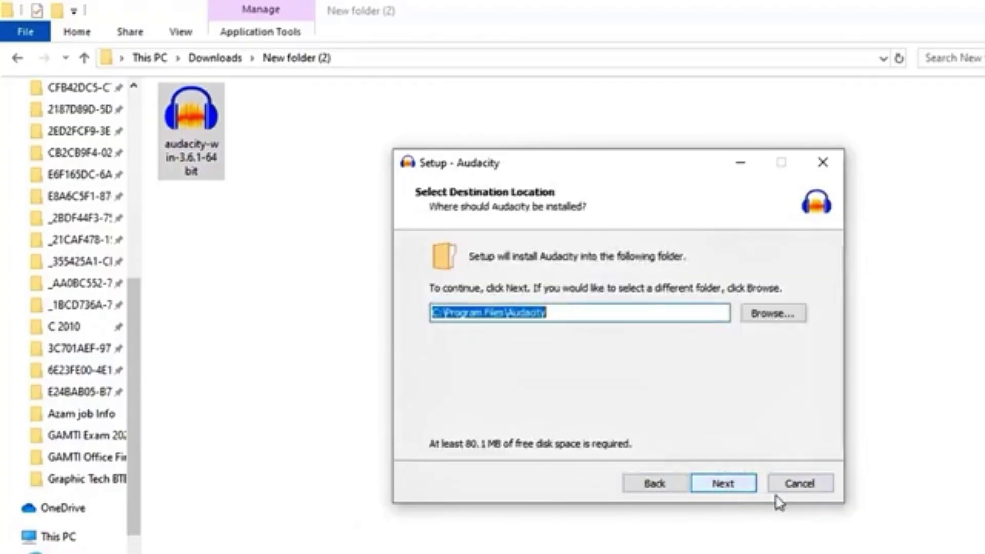
left_click(729, 487)
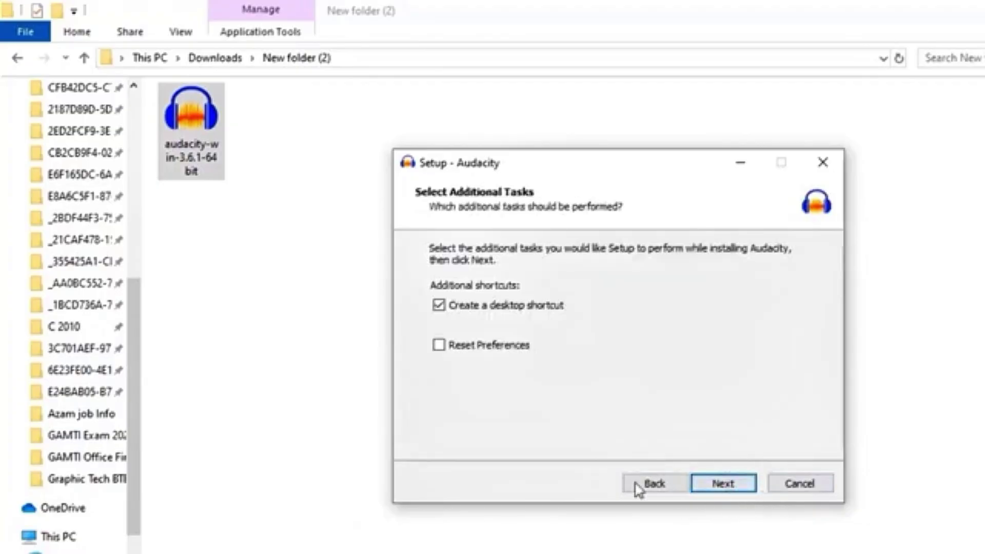
left_click(722, 487)
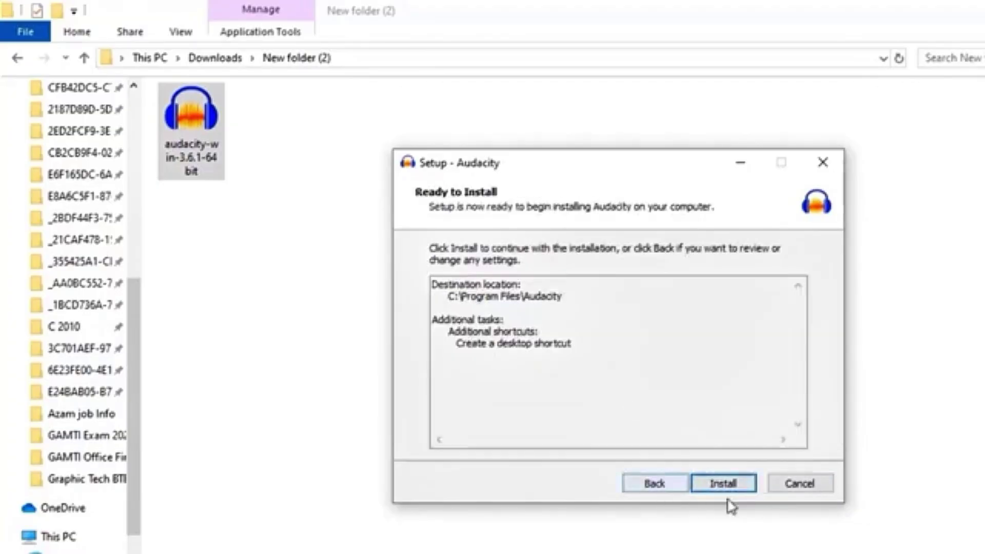
left_click(723, 484)
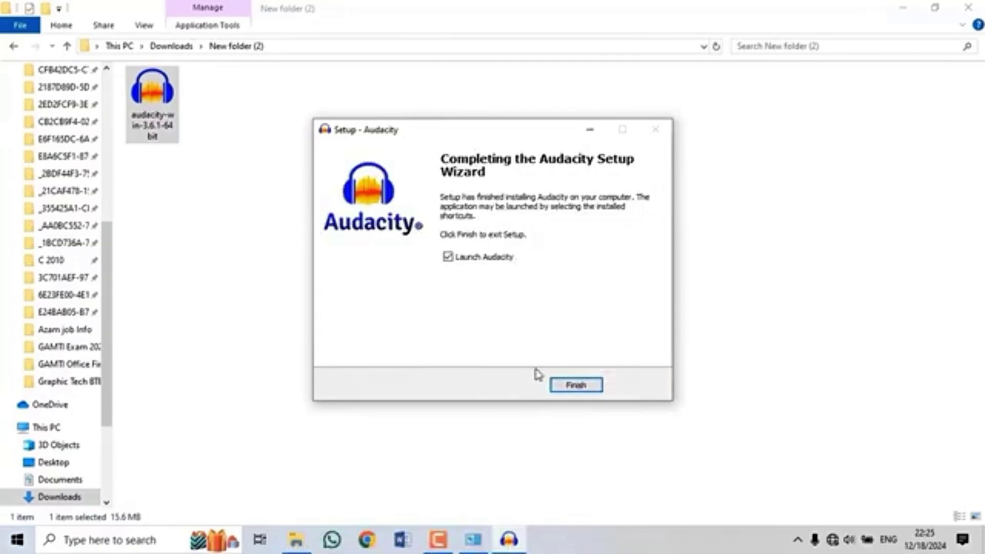
left_click(577, 389)
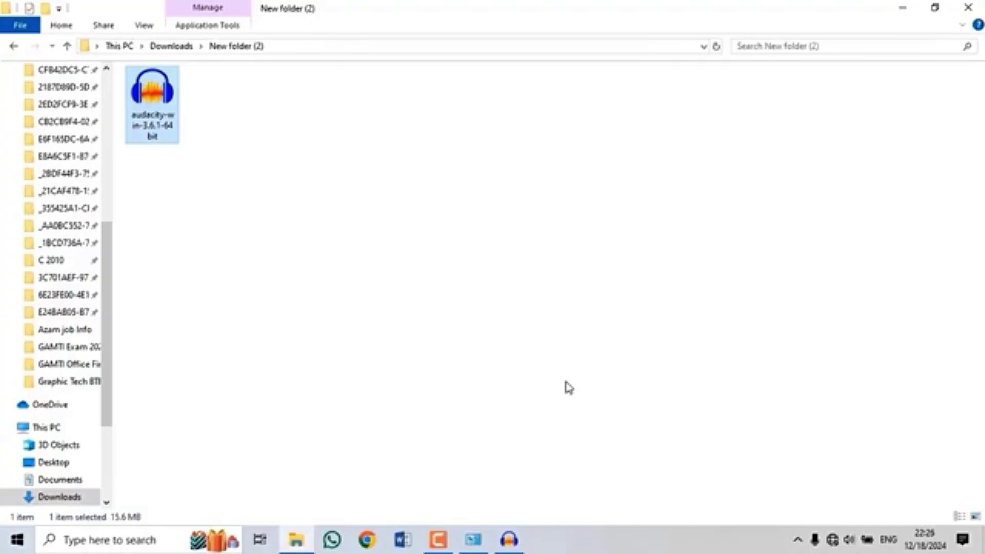
Step: Minimize the installer's folder window, switch to Control Panel and open its list for uninstalling programs
left_click(899, 5)
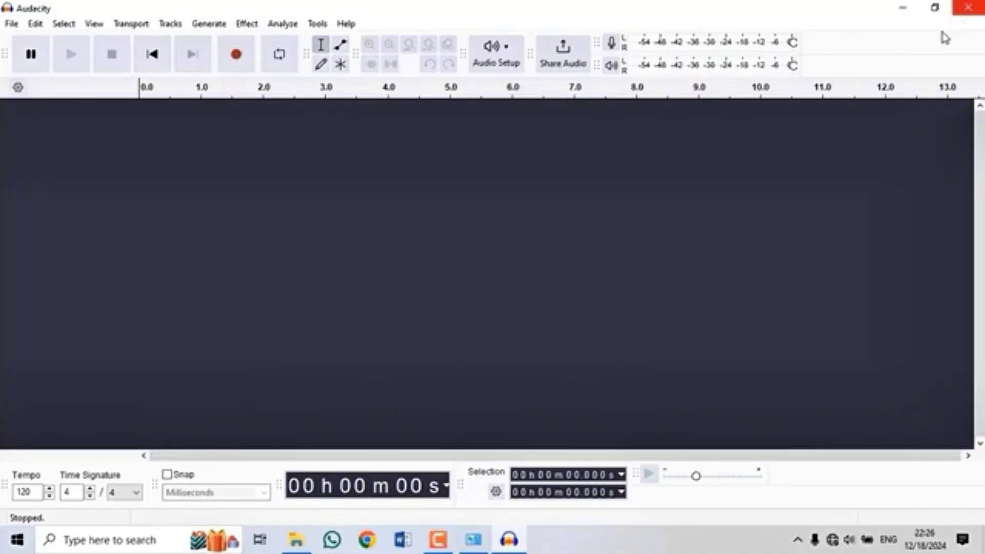
left_click(474, 542)
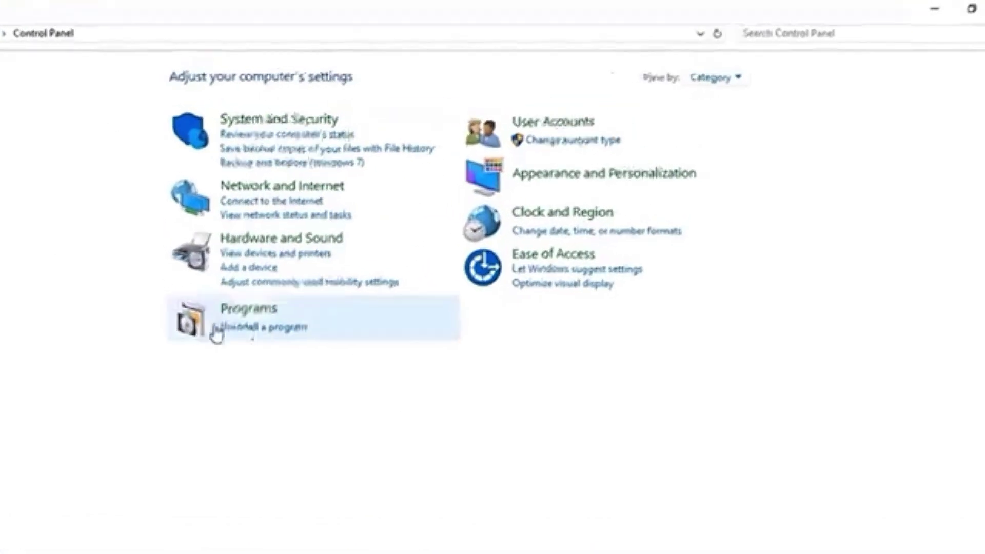
left_click(270, 328)
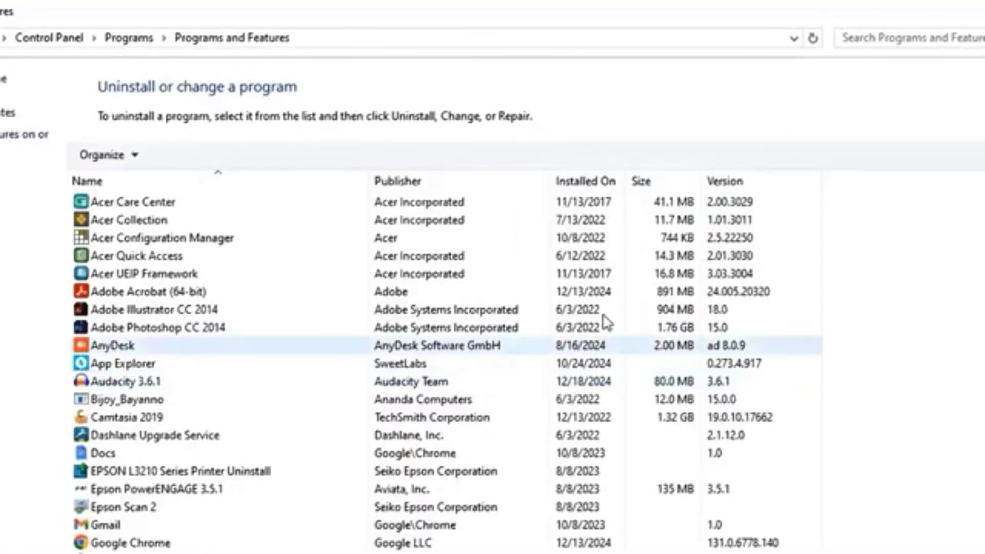
Step: Look through the whole list of installed programs to locate the one to remove
scroll(208, 271, "down", 9)
scroll(240, 359, "up", 9)
scroll(238, 353, "down", 4)
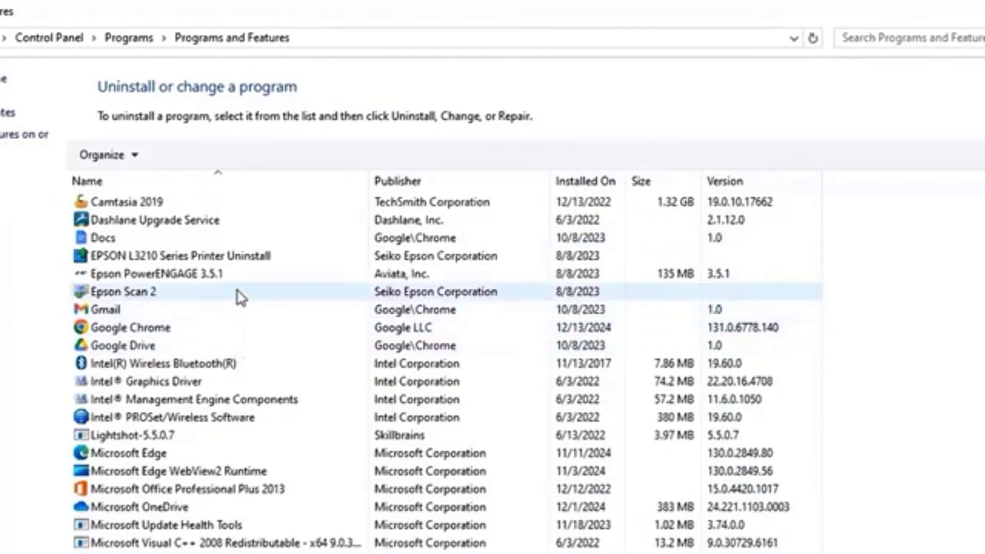
scroll(251, 339, "down", 7)
scroll(251, 477, "up", 7)
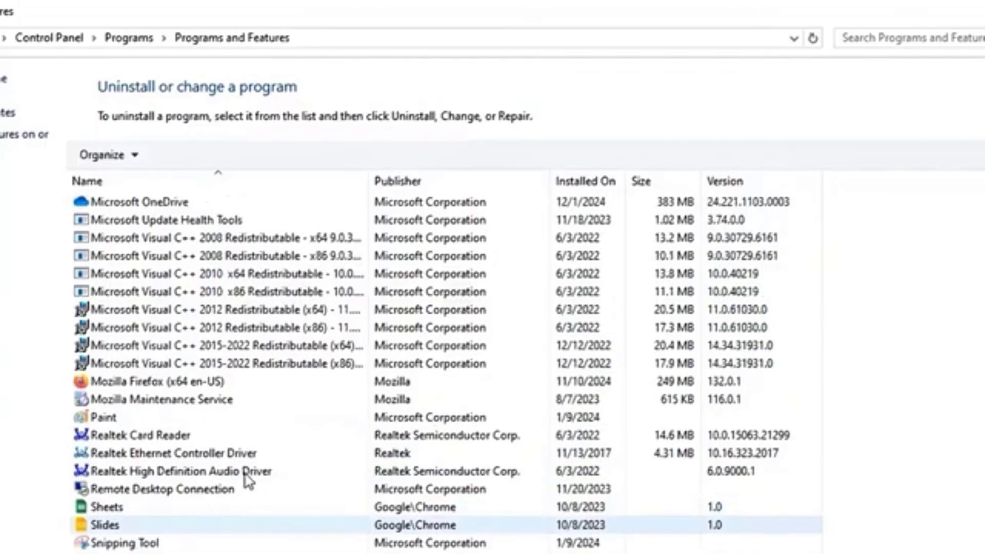
scroll(246, 456, "up", 4)
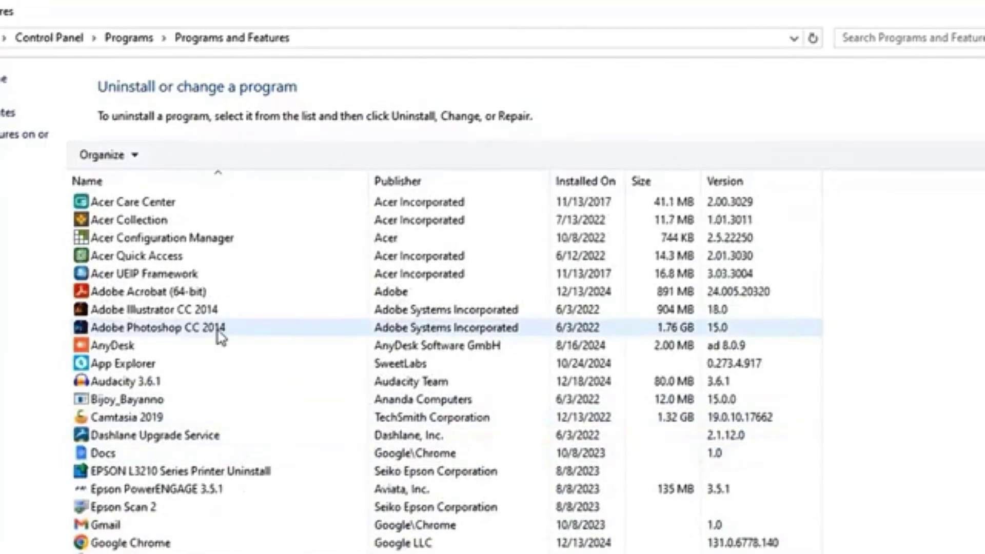
scroll(221, 336, "down", 4)
scroll(220, 337, "down", 6)
scroll(226, 348, "up", 10)
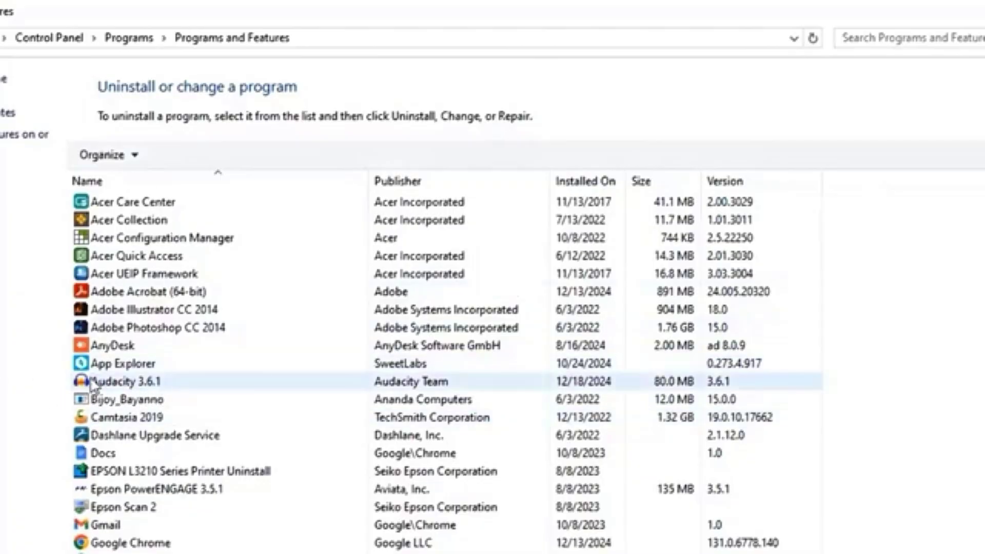
Step: Uninstall Audacity 3.6.1, confirming the complete removal and closing the completion message
left_click(118, 385)
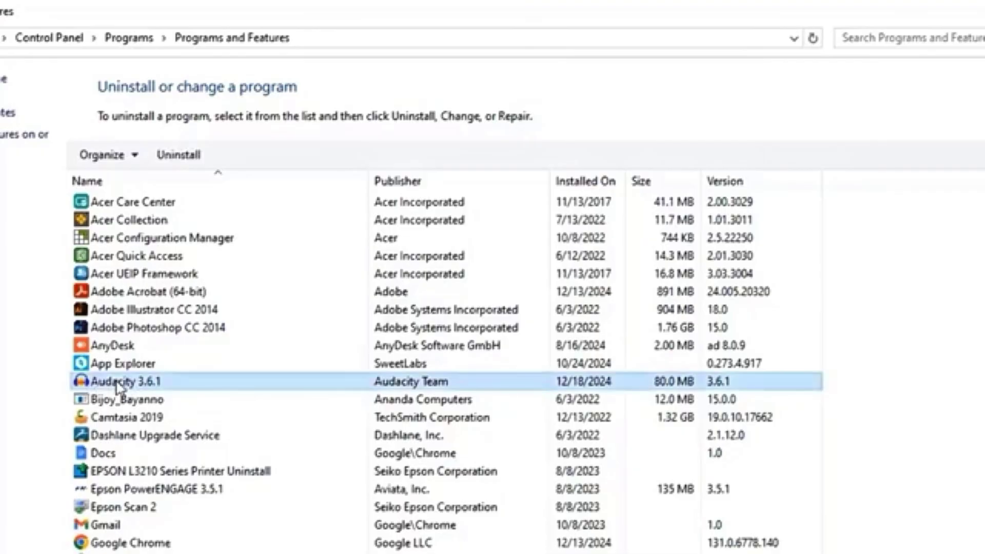
left_click(174, 162)
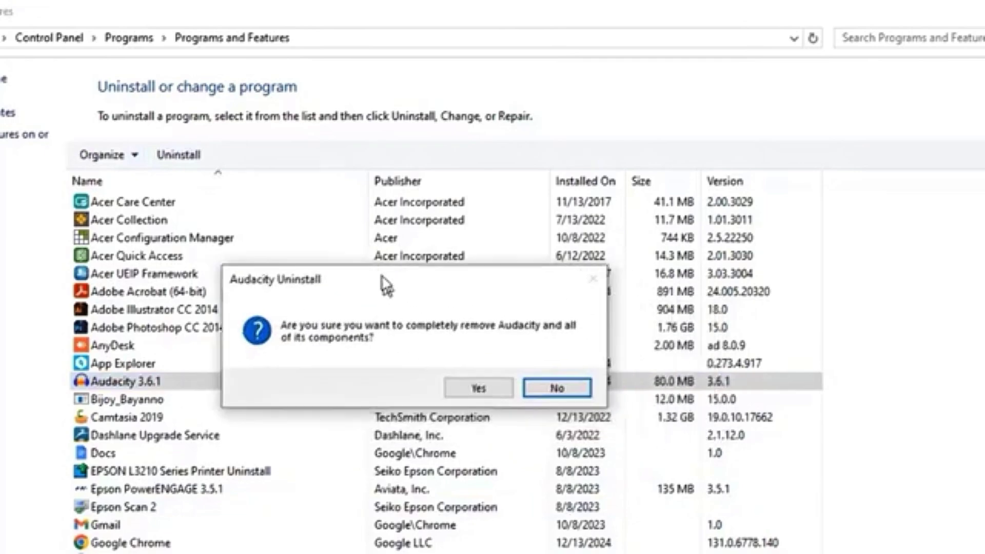
left_click_drag(385, 285, 415, 242)
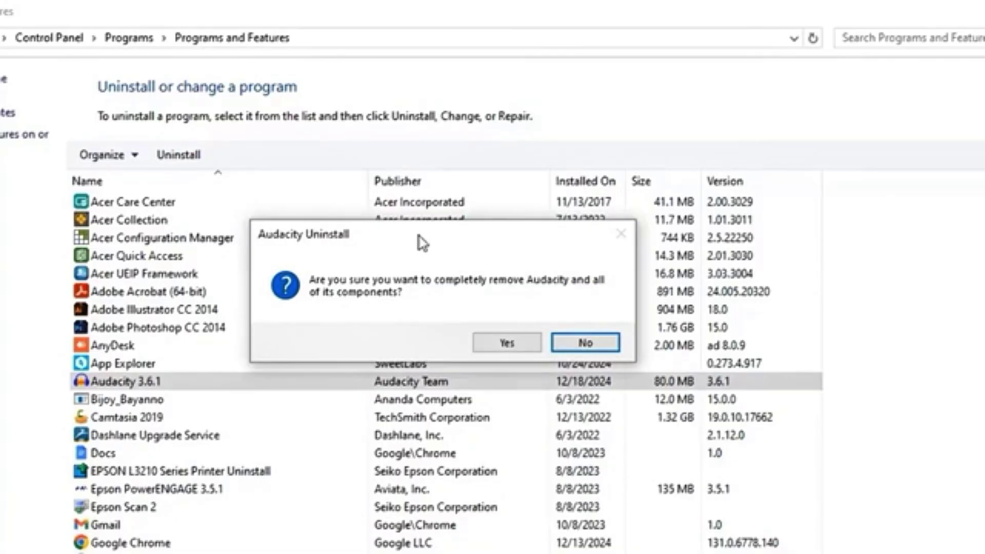
left_click(507, 342)
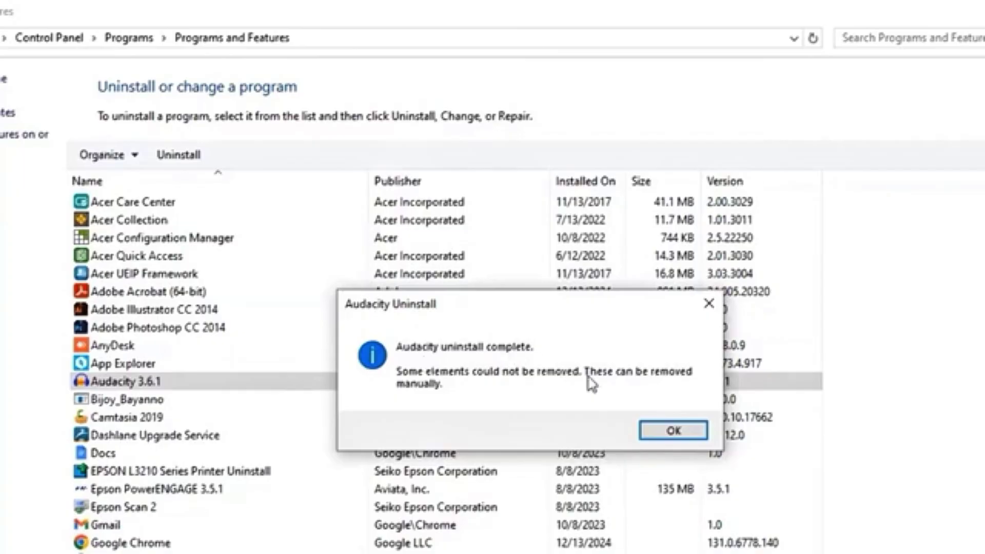
left_click(673, 431)
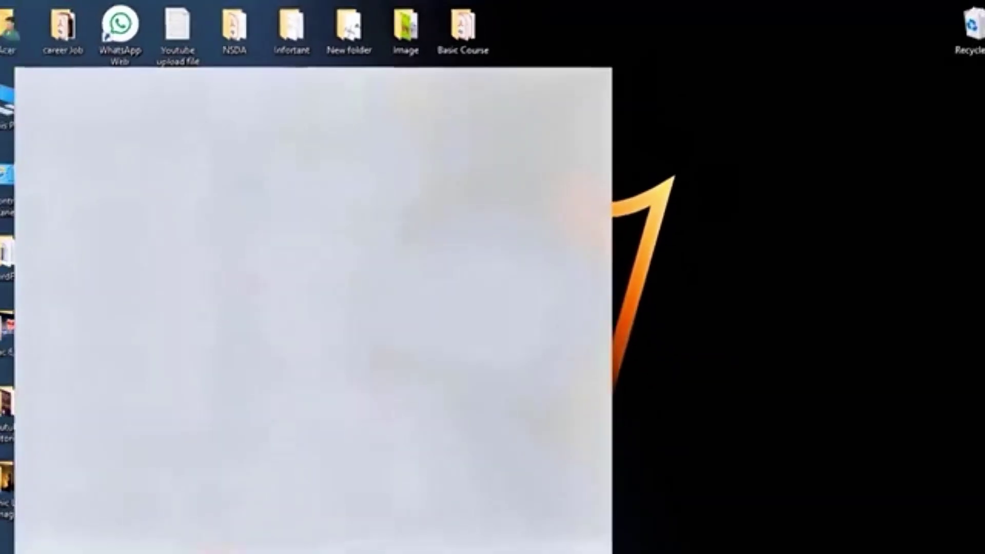
Step: Search Windows for "language settings" and open the Language page at its preferred languages list
type("language settings")
key("Return")
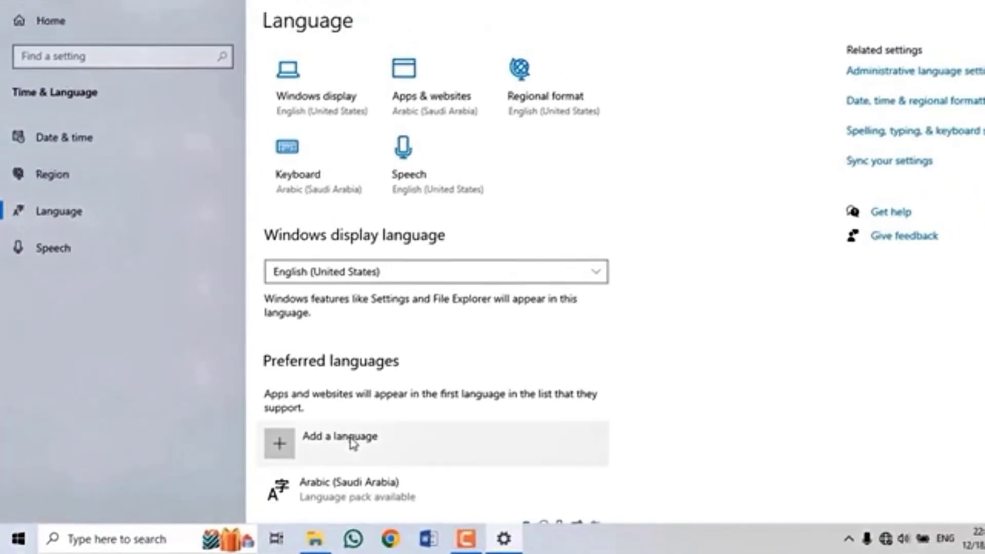
scroll(353, 444, "down", 3)
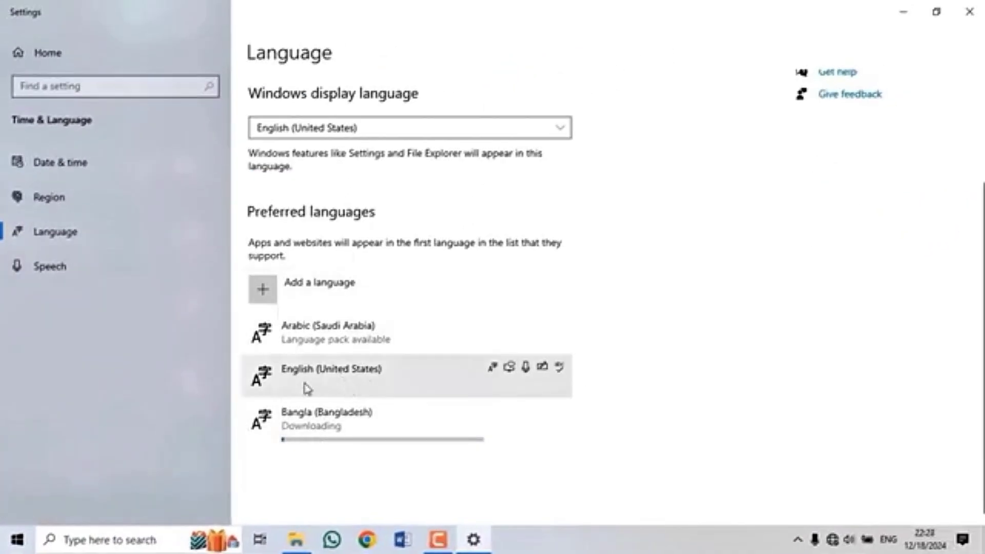
Step: Expand the English (United States), Arabic (Saudi Arabia) and Bangla (Bangladesh) entries in turn to view their available actions
left_click(395, 369)
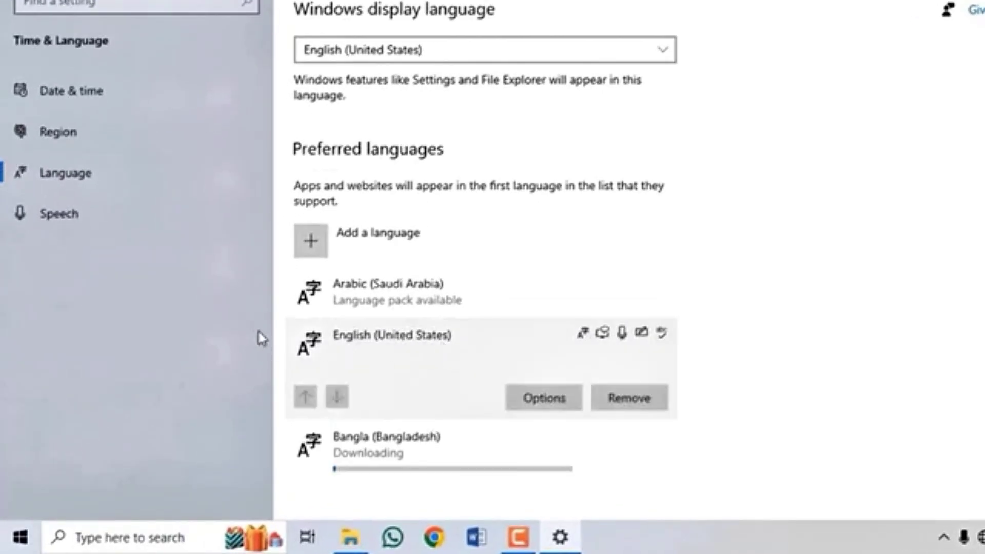
left_click(452, 298)
scroll(387, 334, "down", 1)
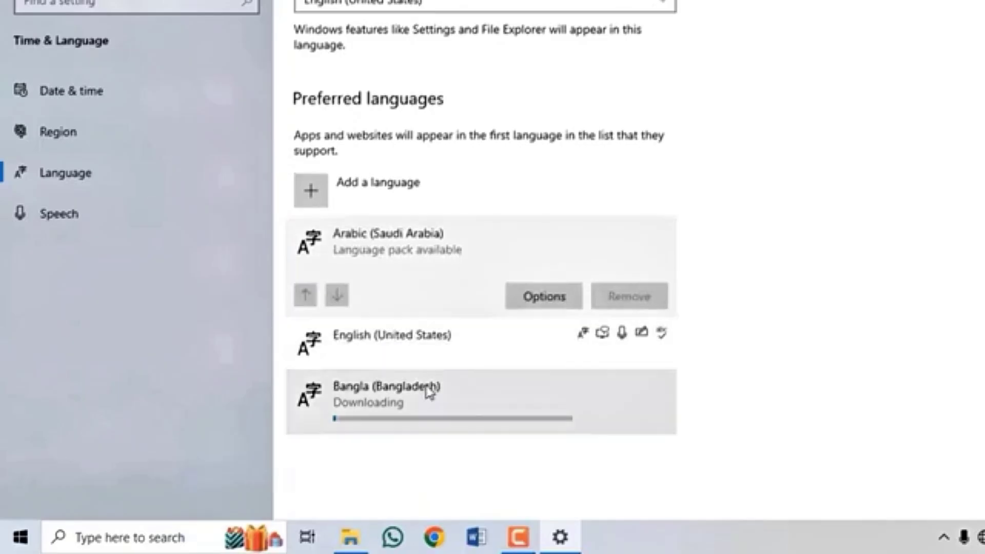
left_click(430, 392)
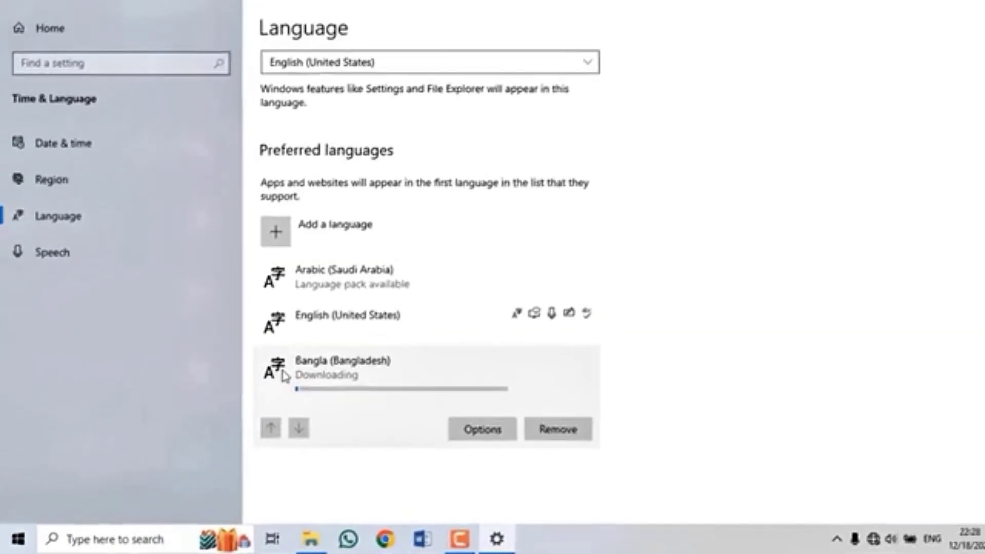